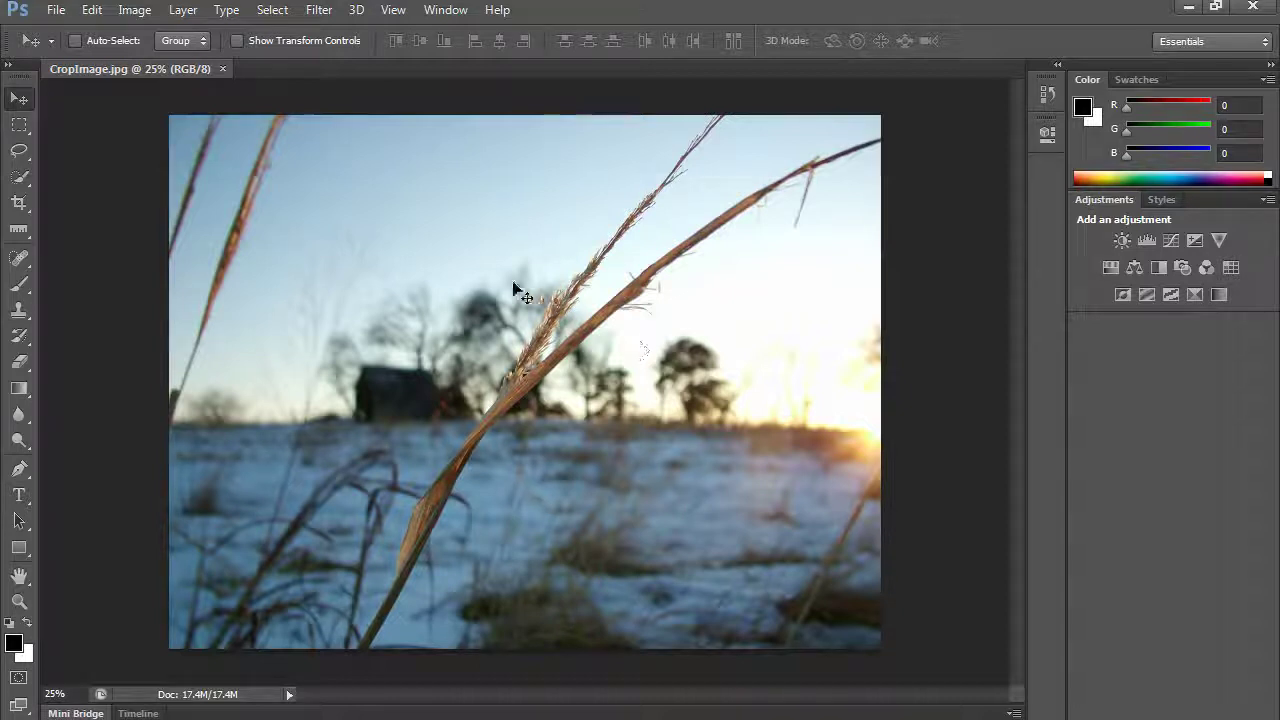
Enter crop preview on the winter grass photo with the Crop tool's Rule of Thirds overlay
left_click(18, 203)
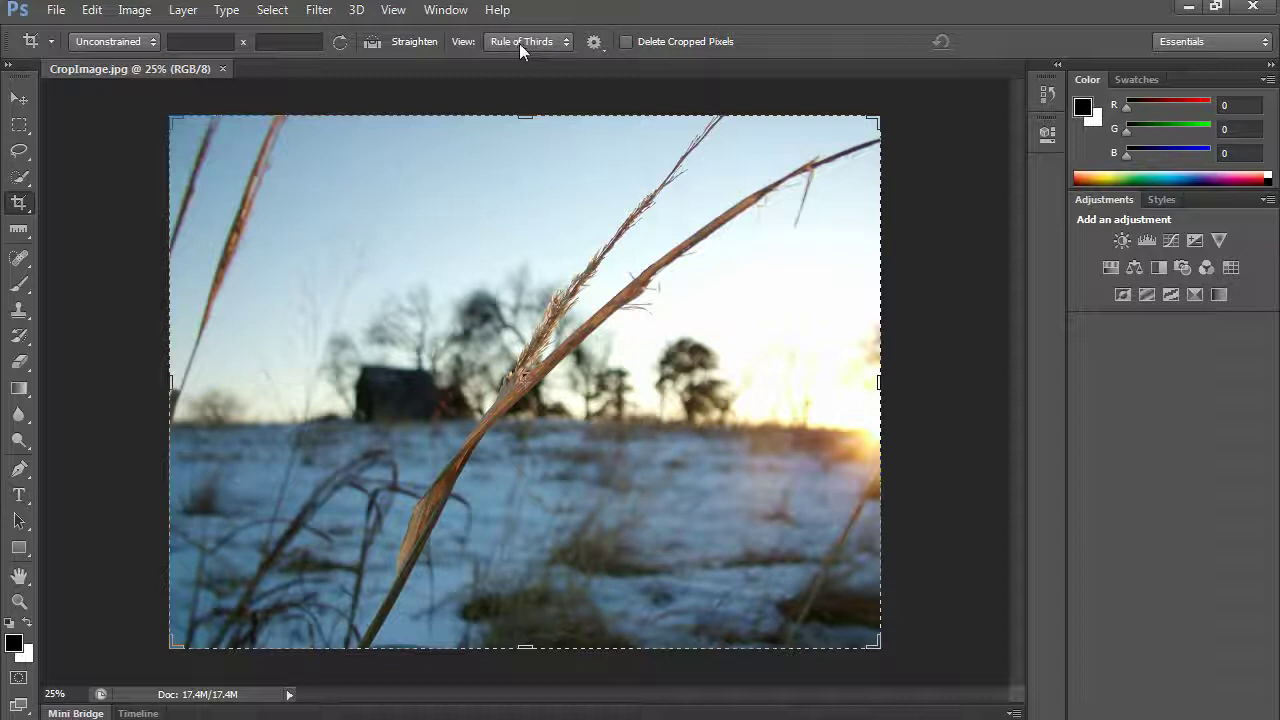
left_click(190, 131)
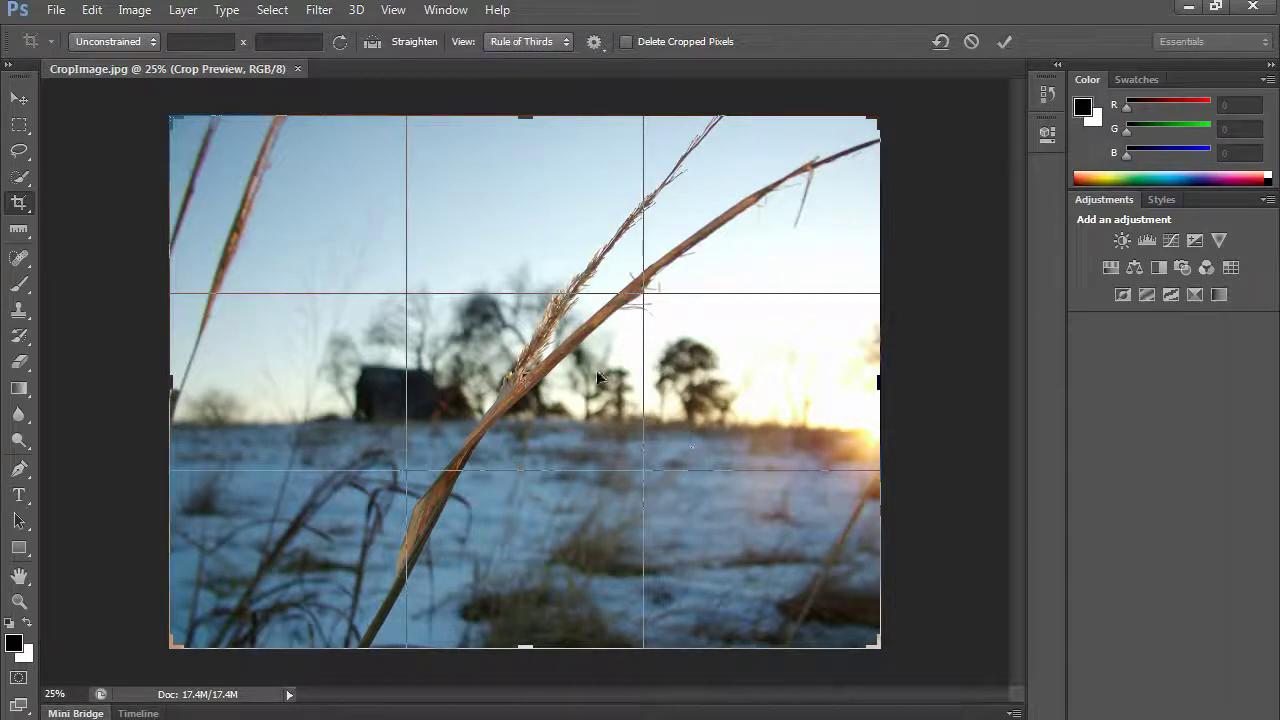
left_click(564, 42)
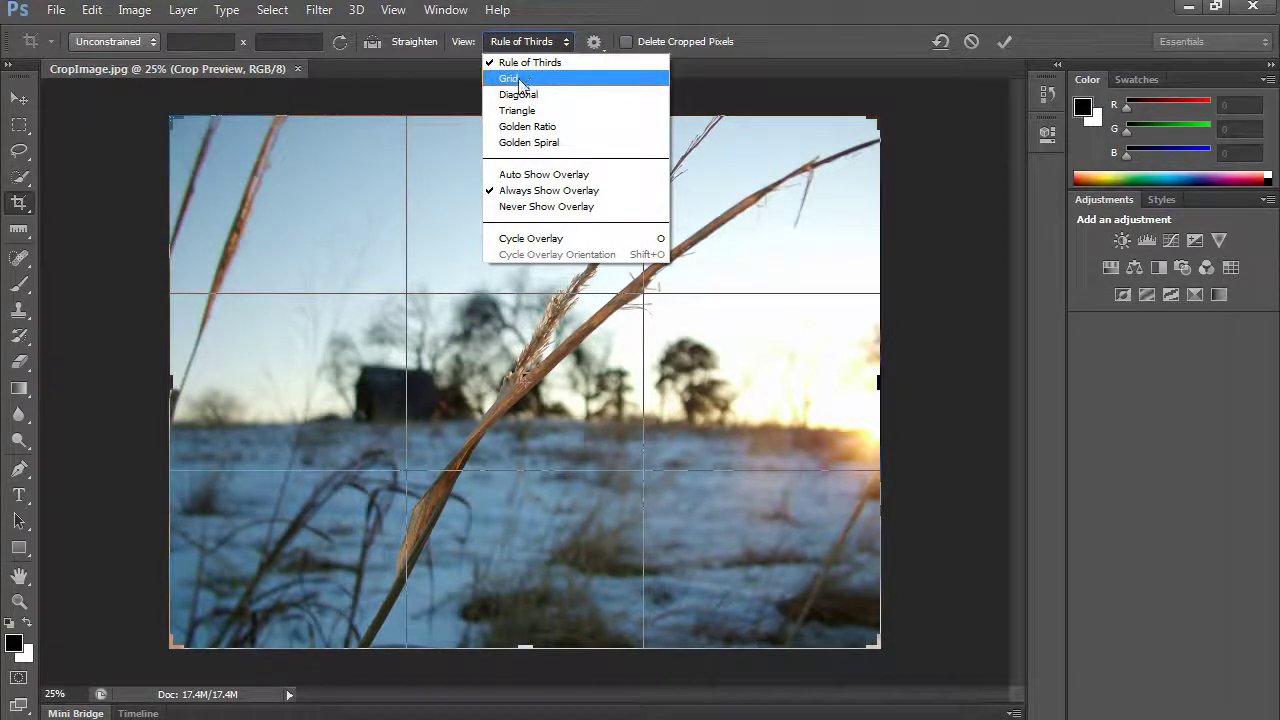
left_click(516, 79)
left_click(552, 44)
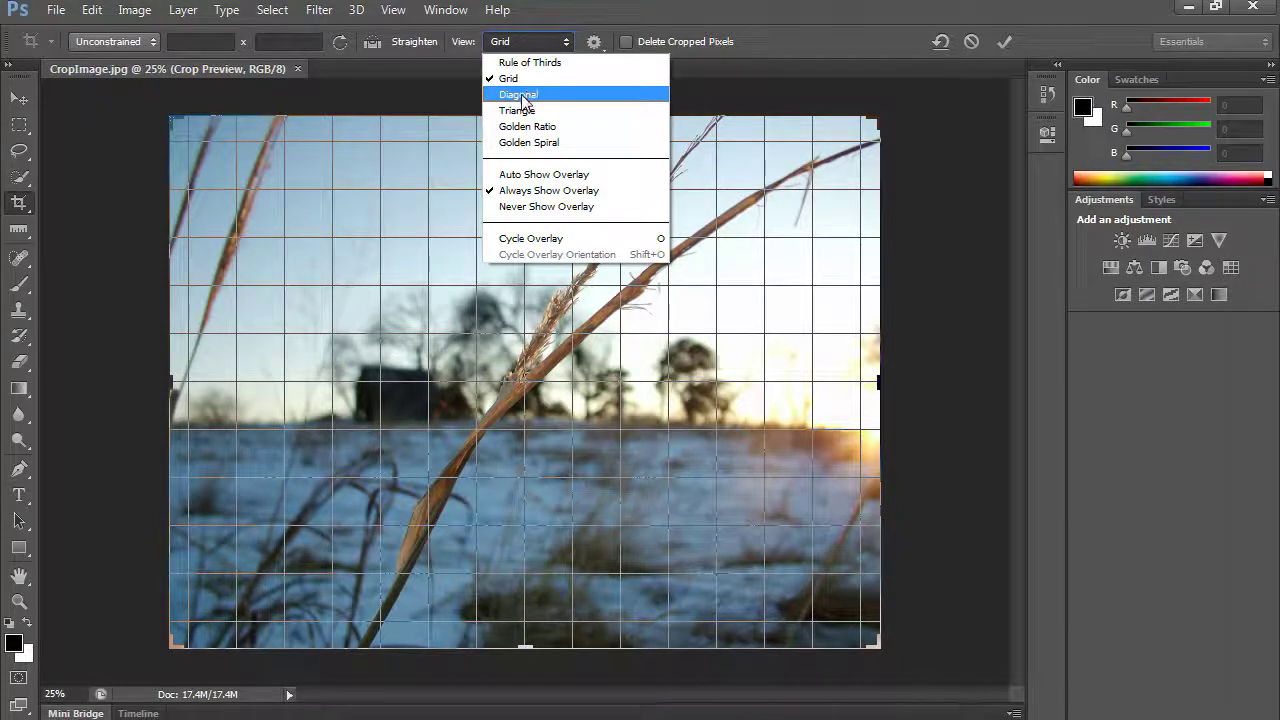
left_click(523, 96)
left_click(547, 42)
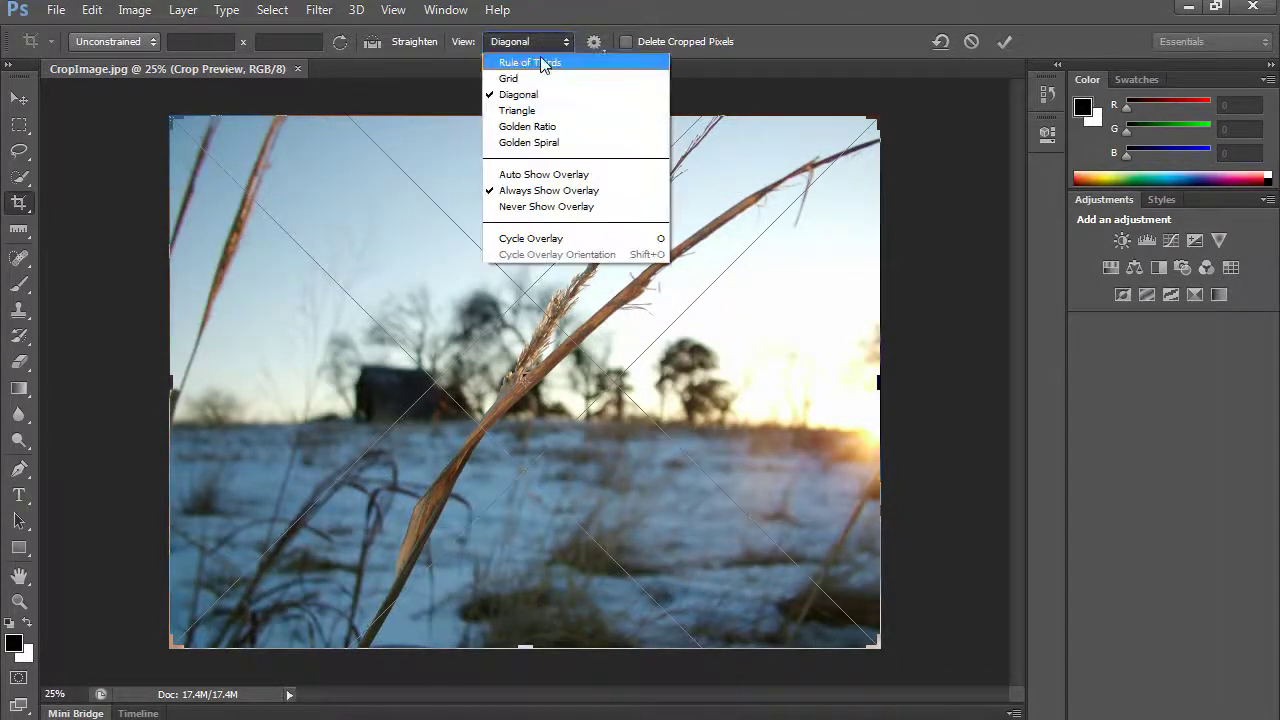
left_click(533, 104)
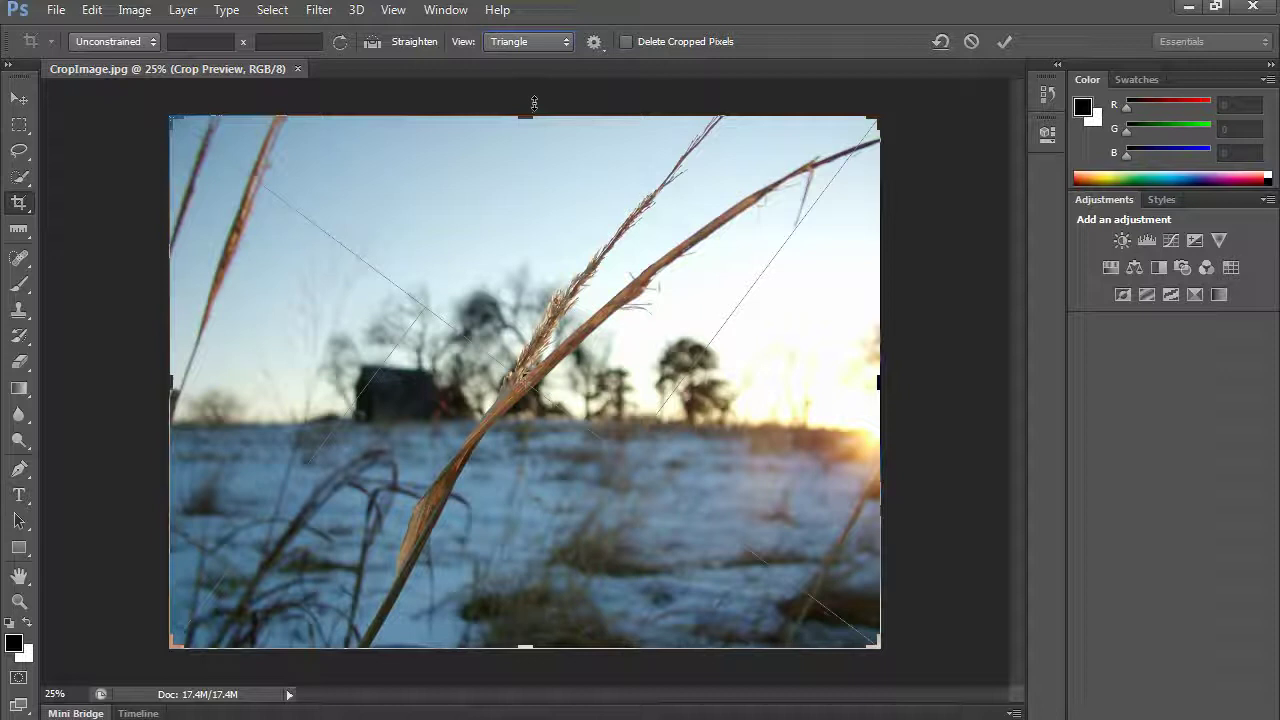
left_click(545, 42)
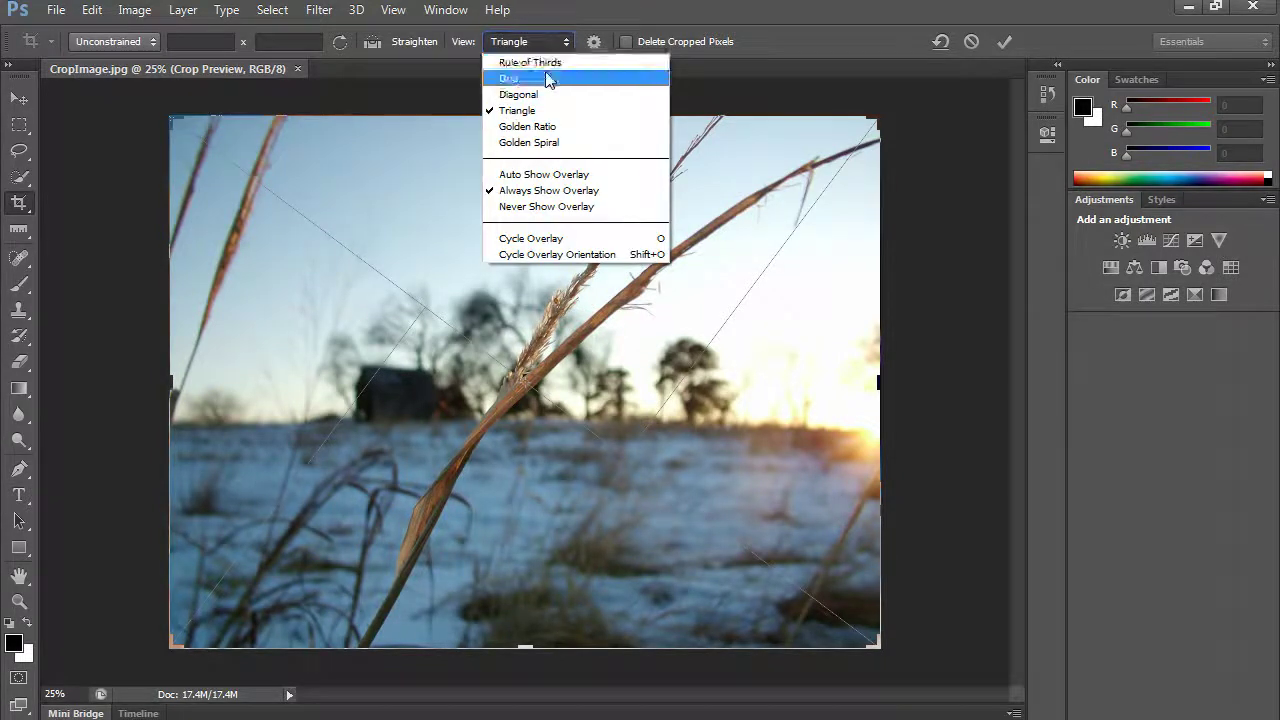
left_click(538, 127)
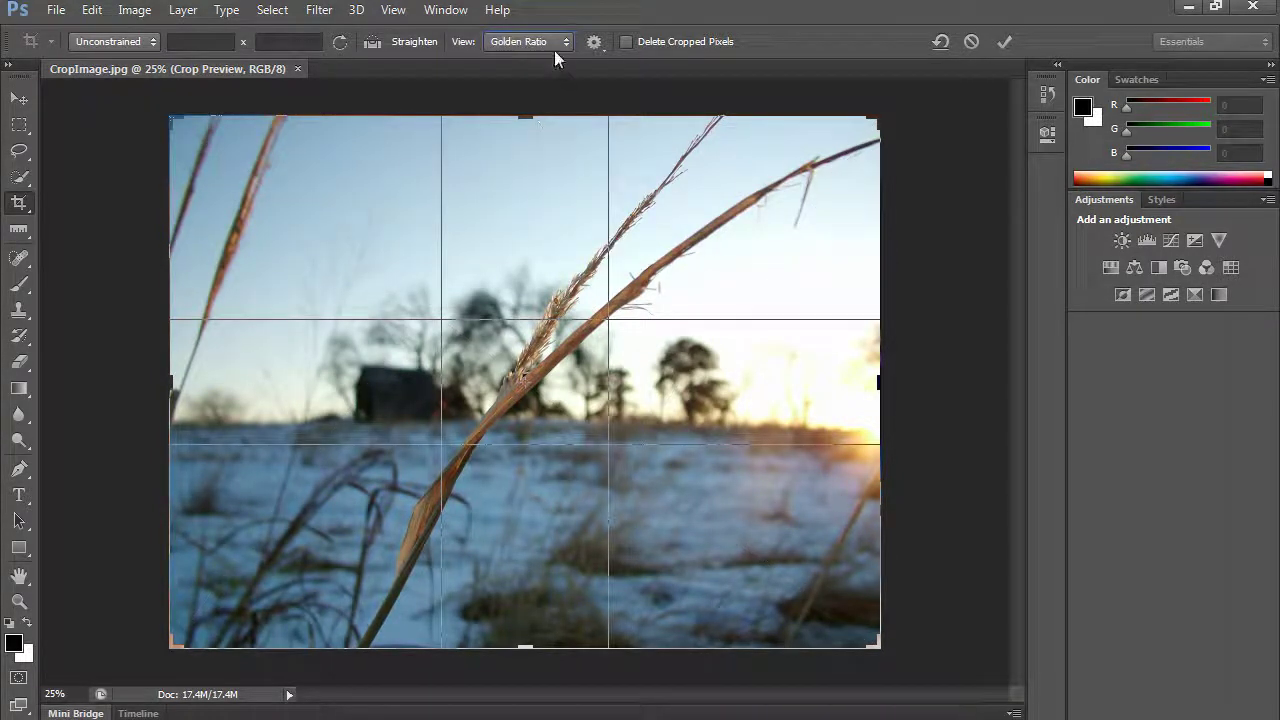
left_click(555, 50)
left_click(531, 140)
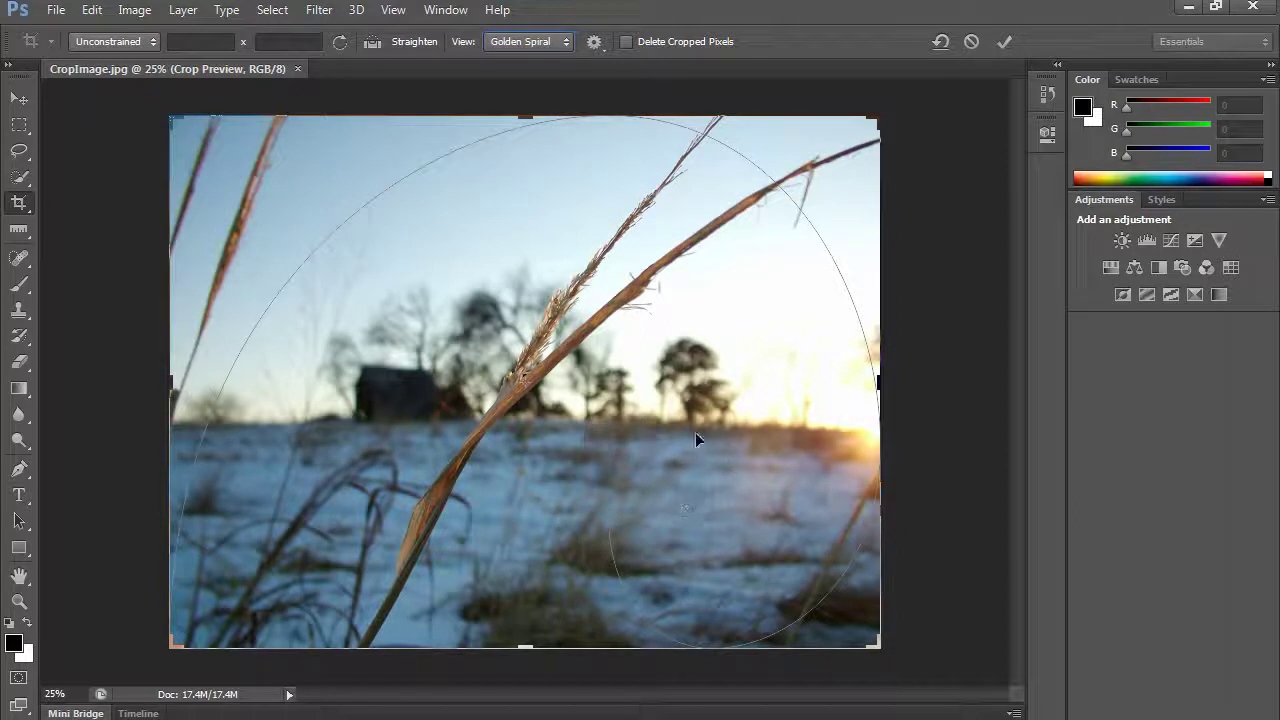
left_click(541, 47)
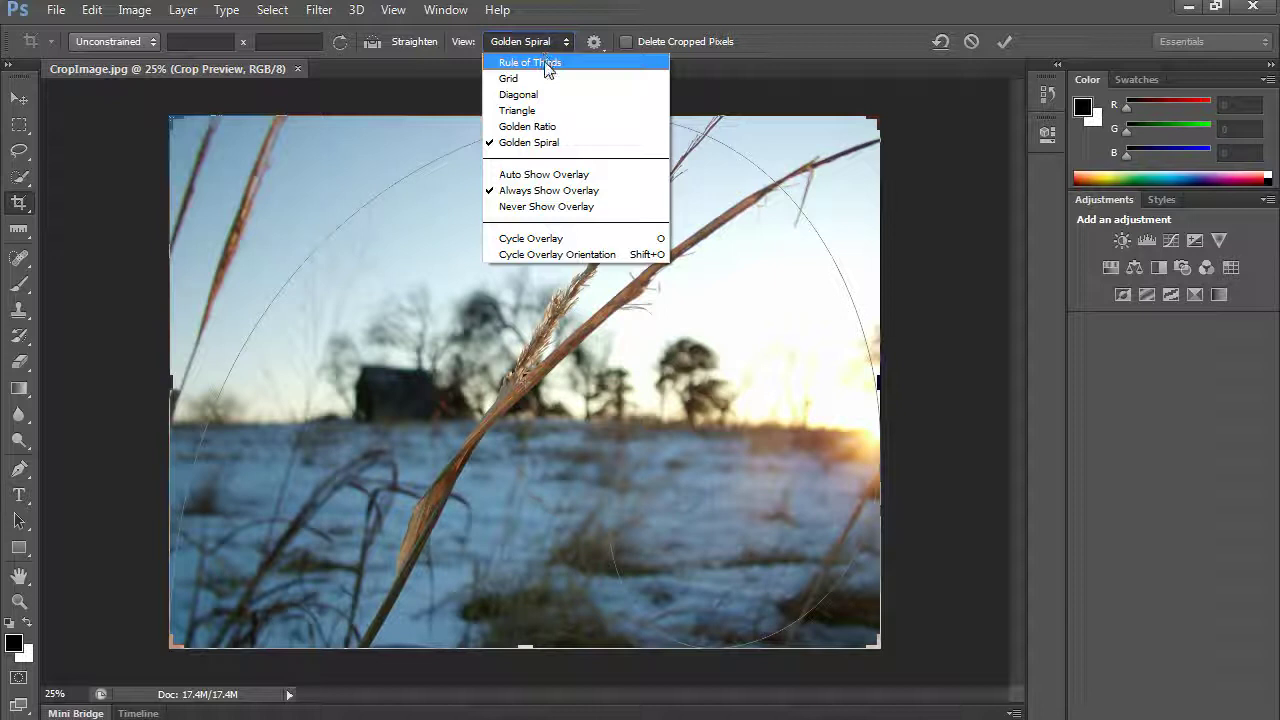
left_click(545, 64)
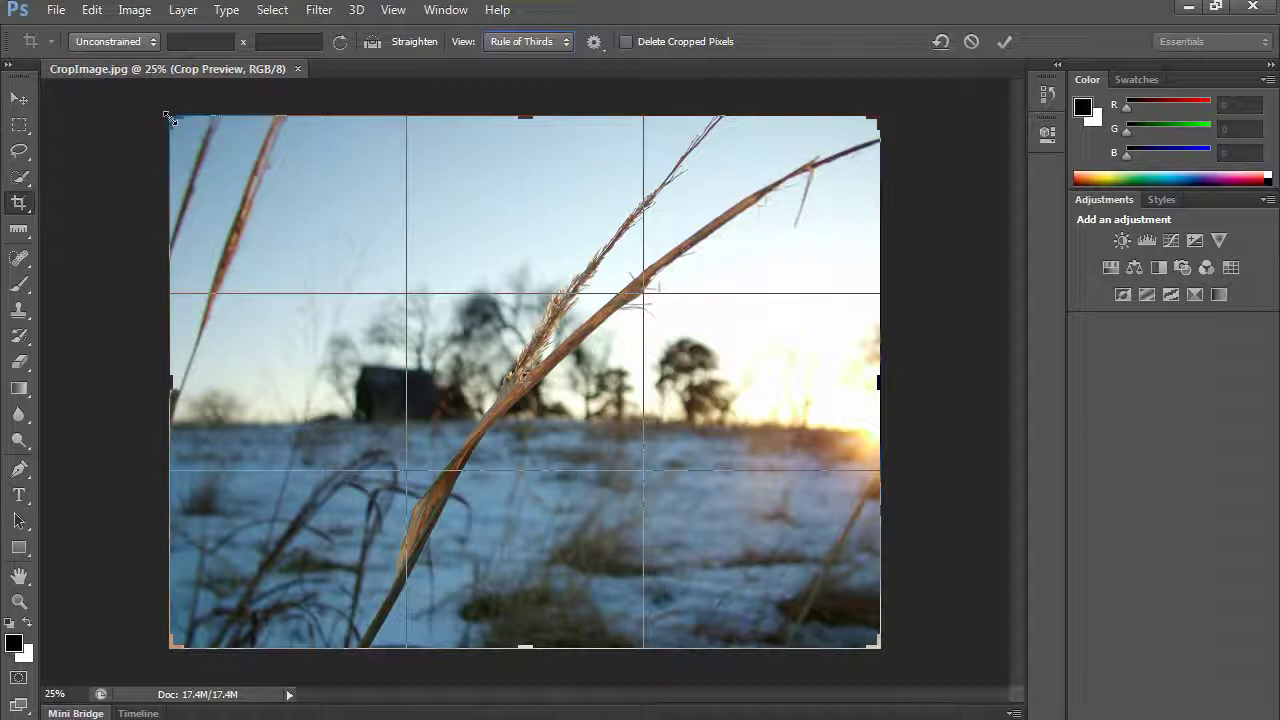
left_click_drag(168, 117, 194, 148)
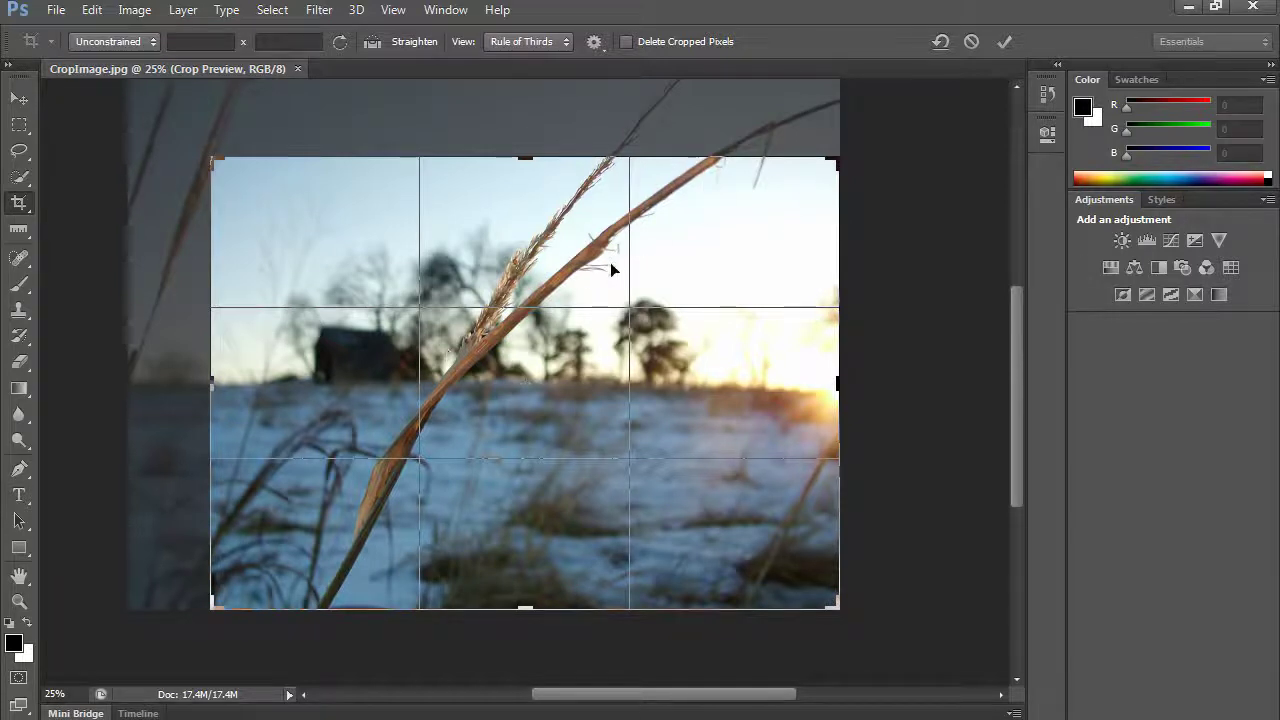
left_click_drag(686, 272, 731, 308)
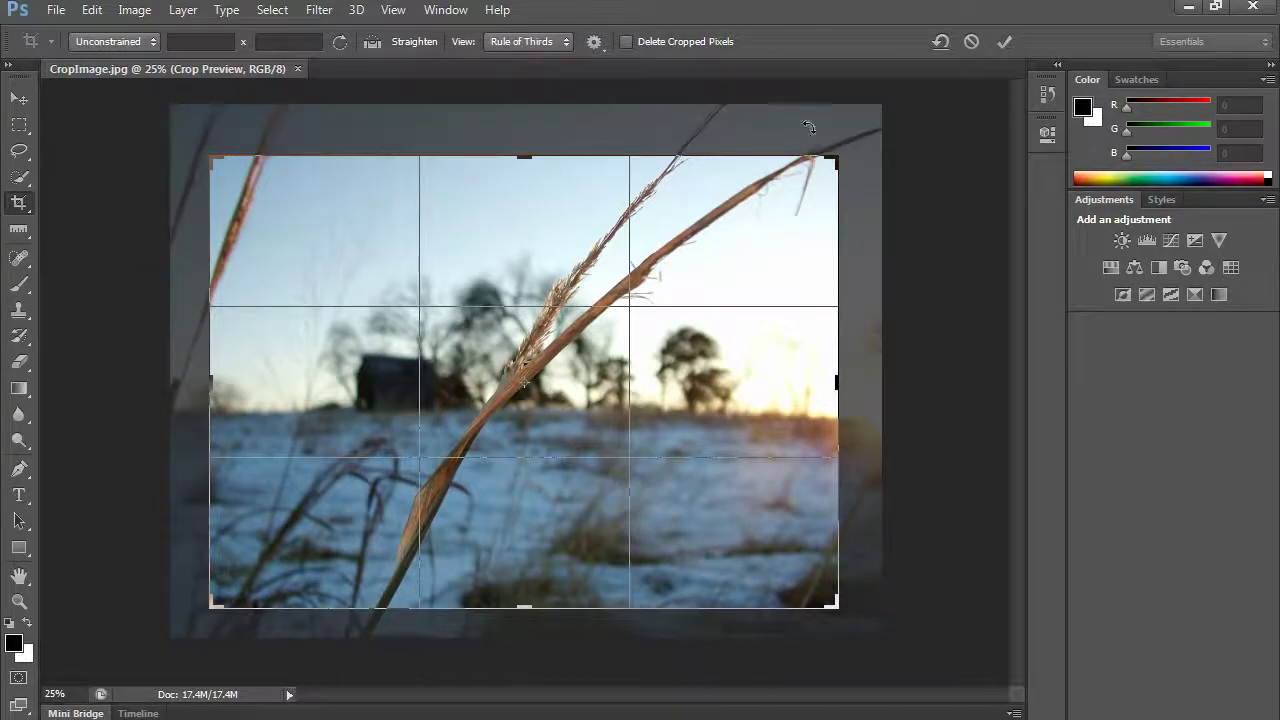
mouse_move(709, 260)
left_mouse_down()
mouse_move(688, 252)
mouse_move(754, 271)
mouse_move(747, 256)
mouse_move(696, 255)
left_mouse_up()
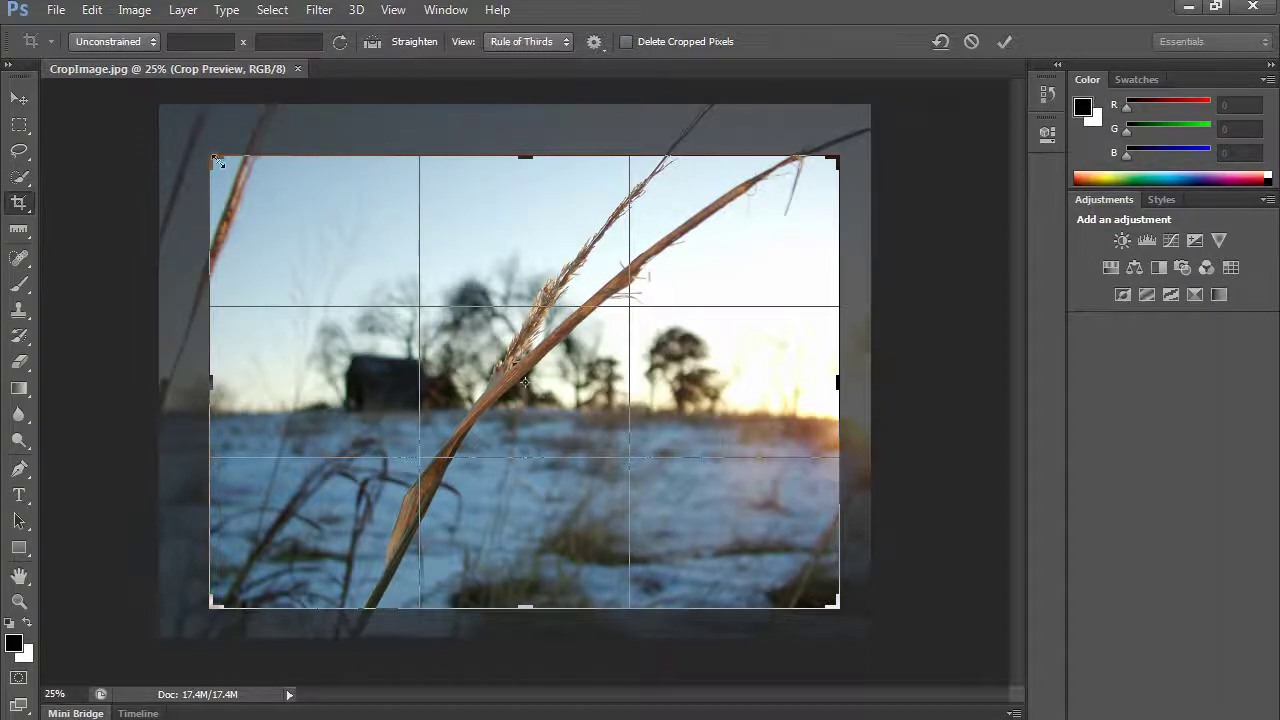
left_click_drag(210, 157, 187, 133)
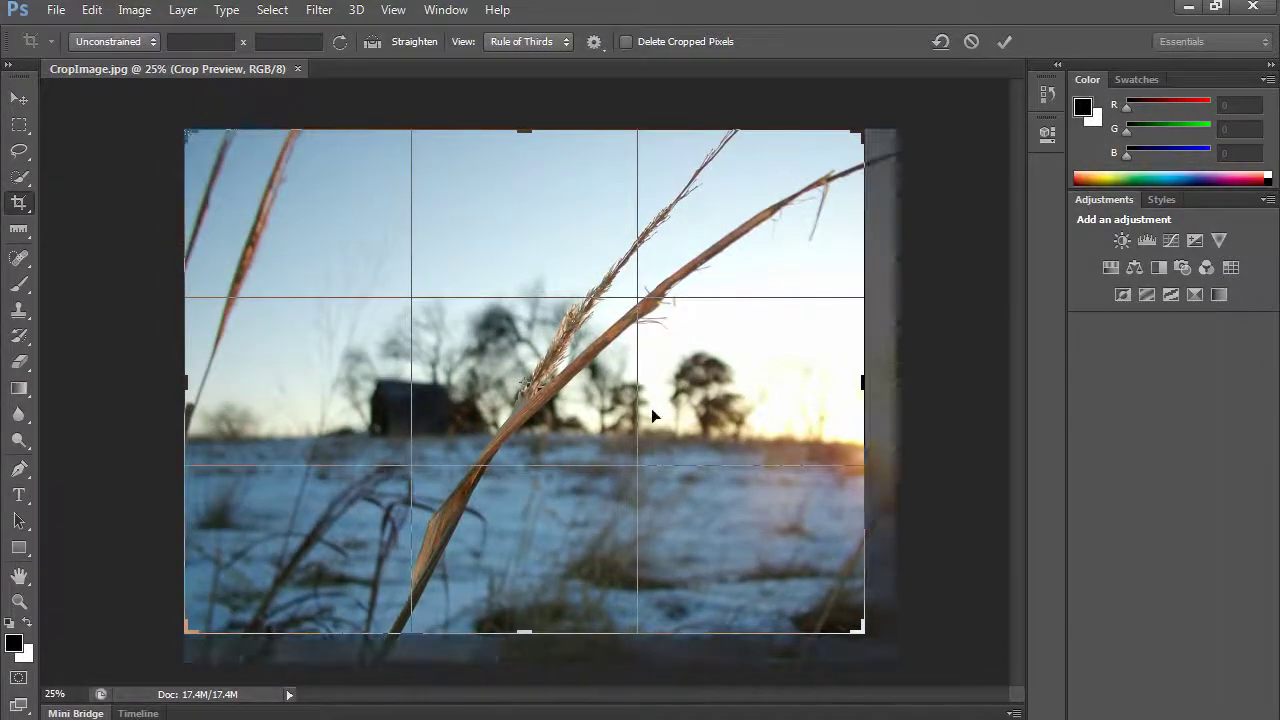
left_click_drag(860, 628, 878, 642)
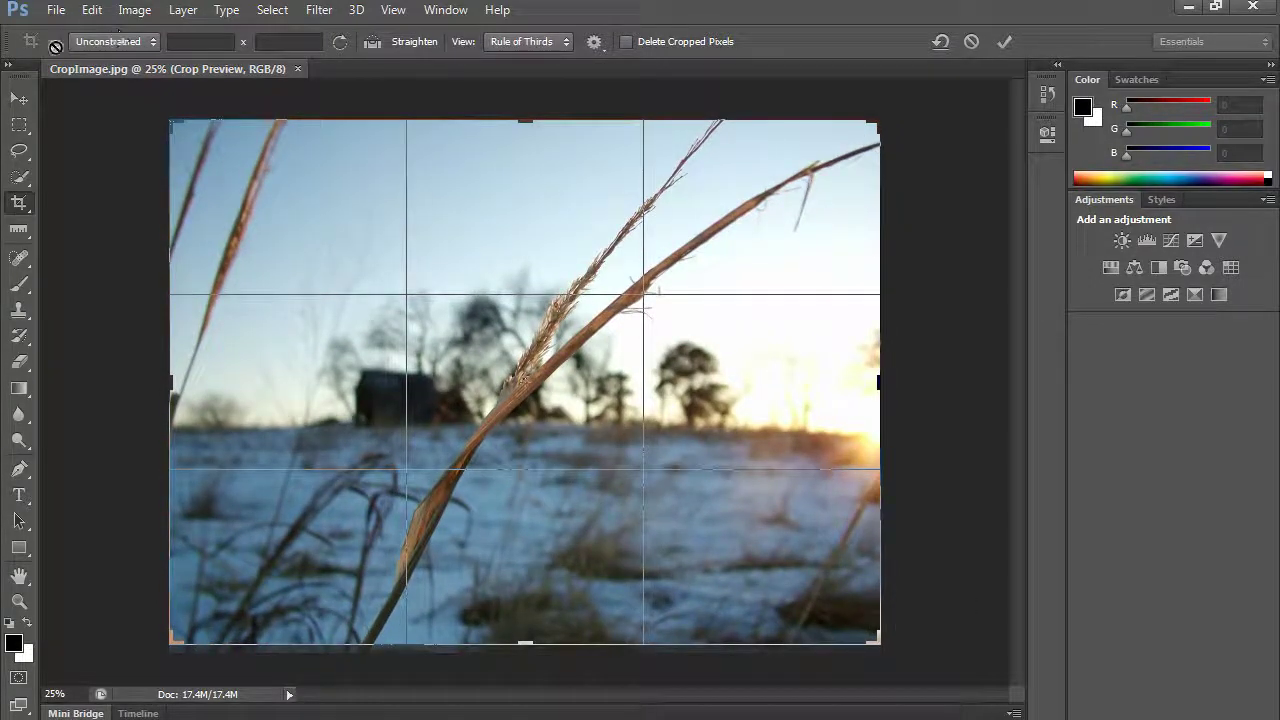
Try the Original Ratio and then the 1 x 1 square crop presets
left_click(120, 42)
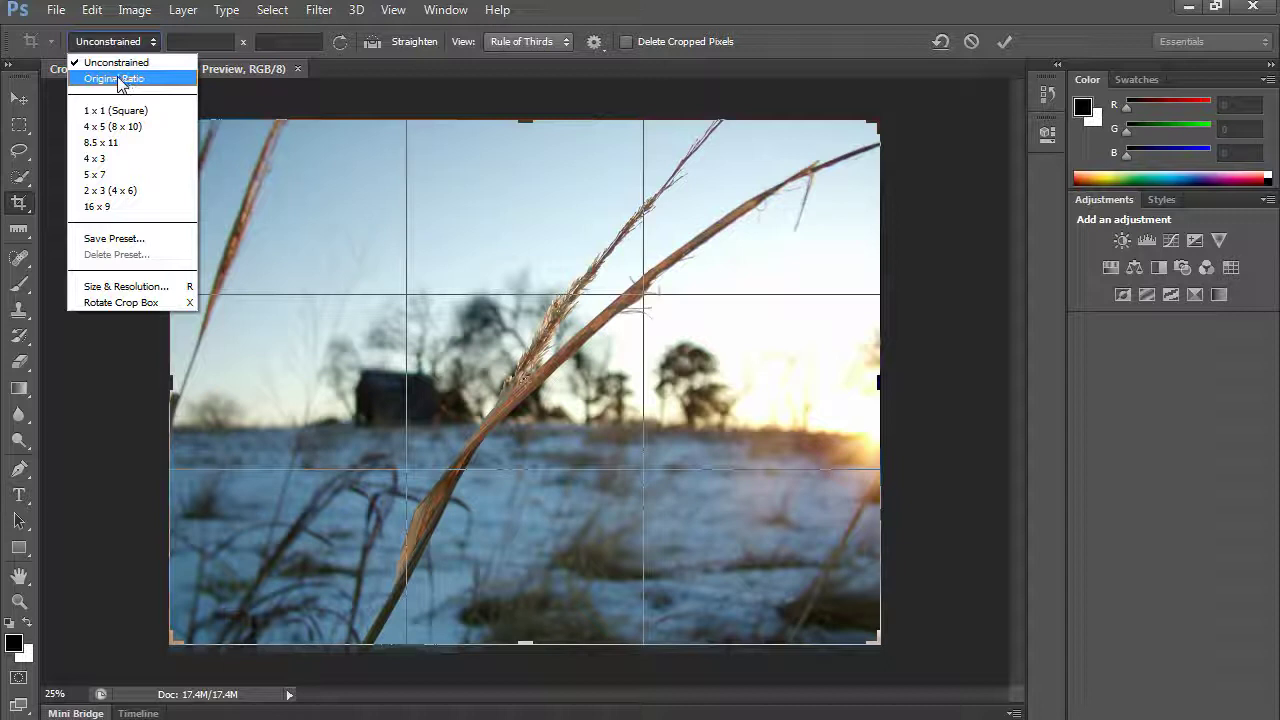
left_click(120, 79)
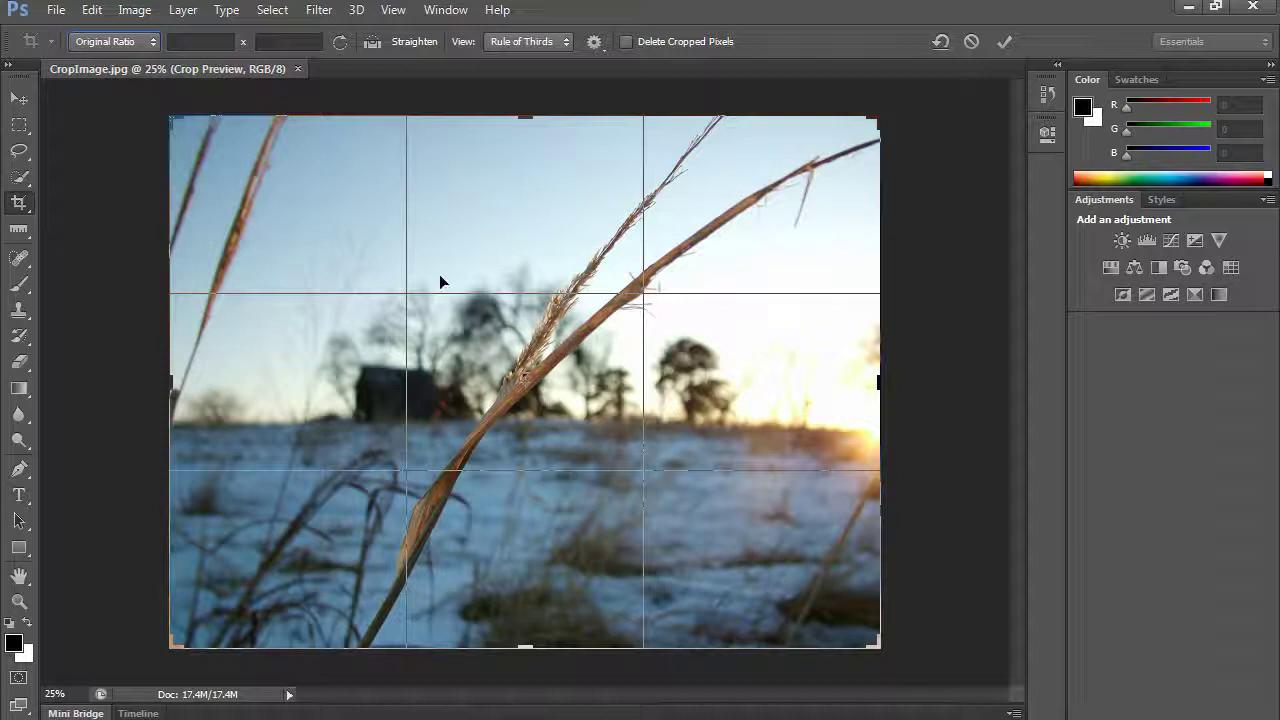
left_click(132, 41)
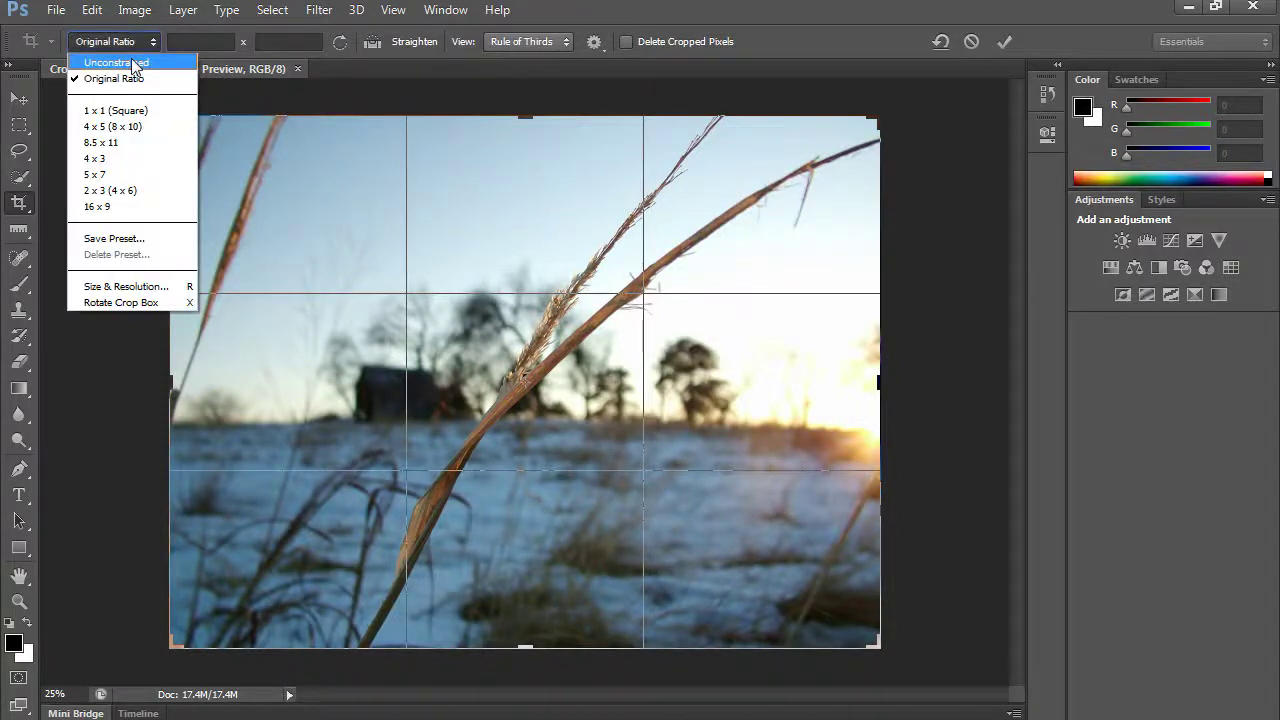
left_click(124, 112)
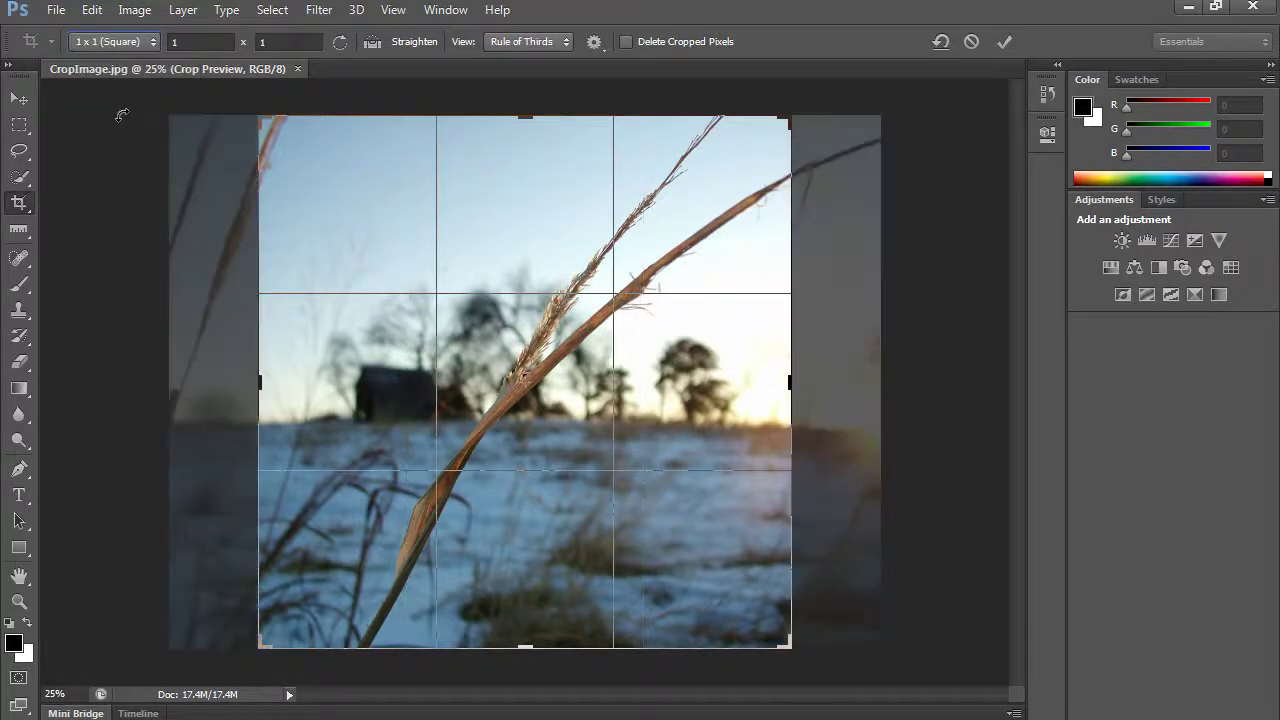
Lock the crop to 4 x 5 (8 x 10) and pull the top-right and bottom-left corners inward
left_click(136, 44)
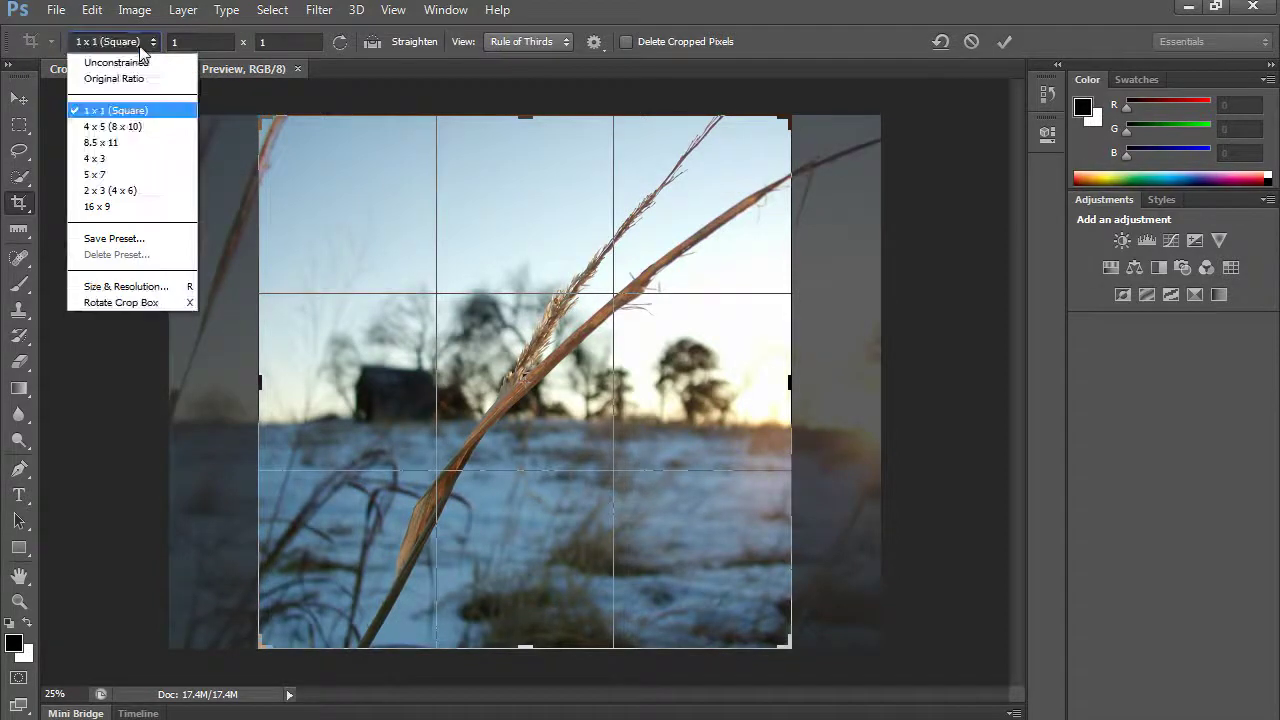
left_click(122, 133)
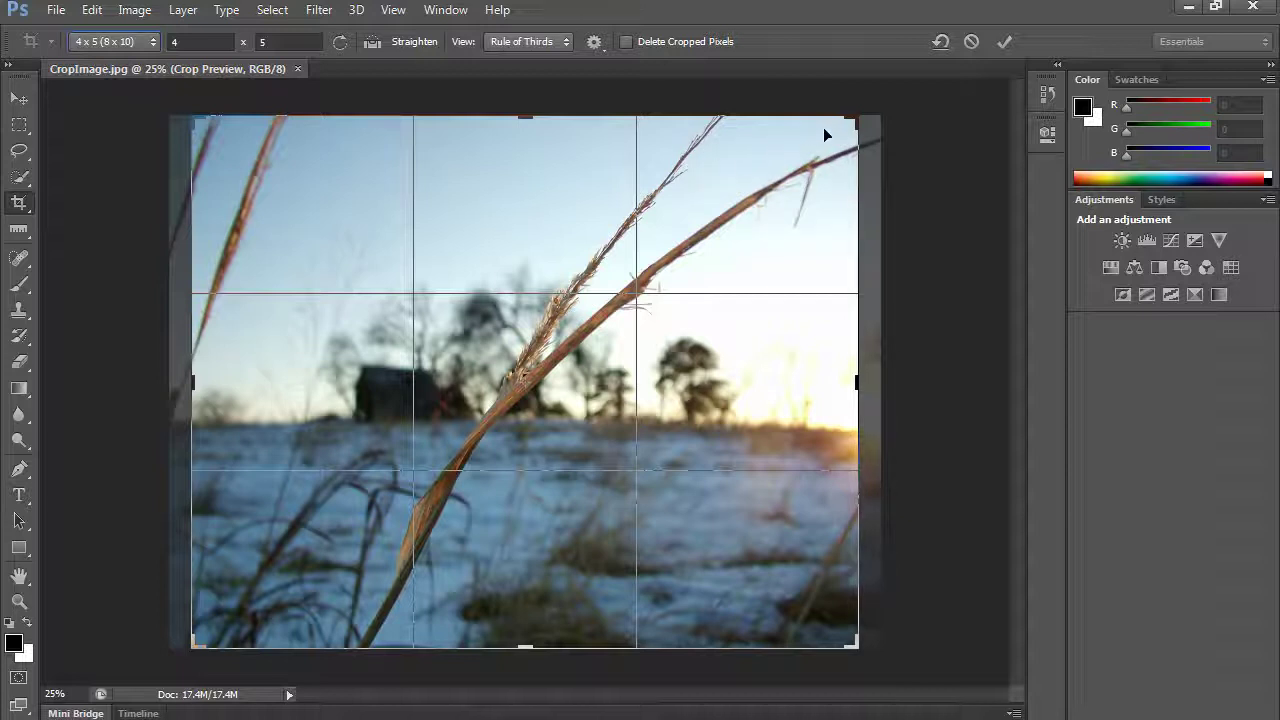
left_click_drag(855, 117, 816, 140)
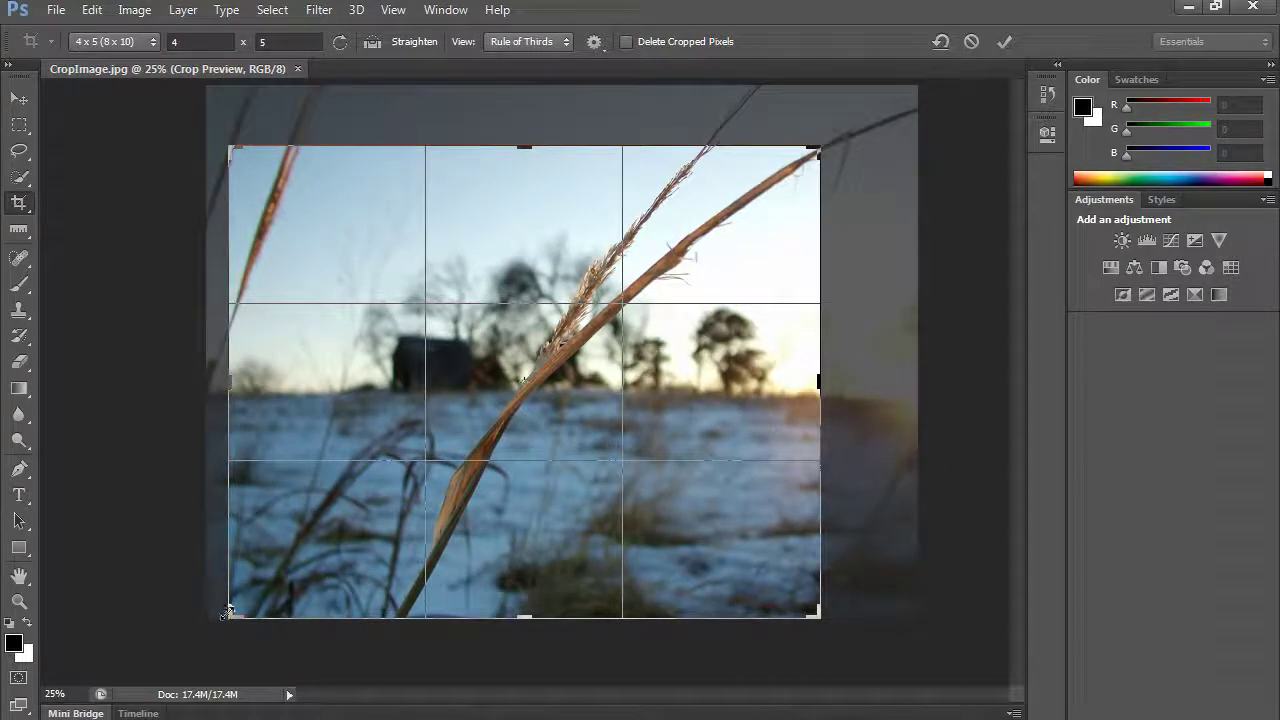
left_click_drag(230, 614, 262, 590)
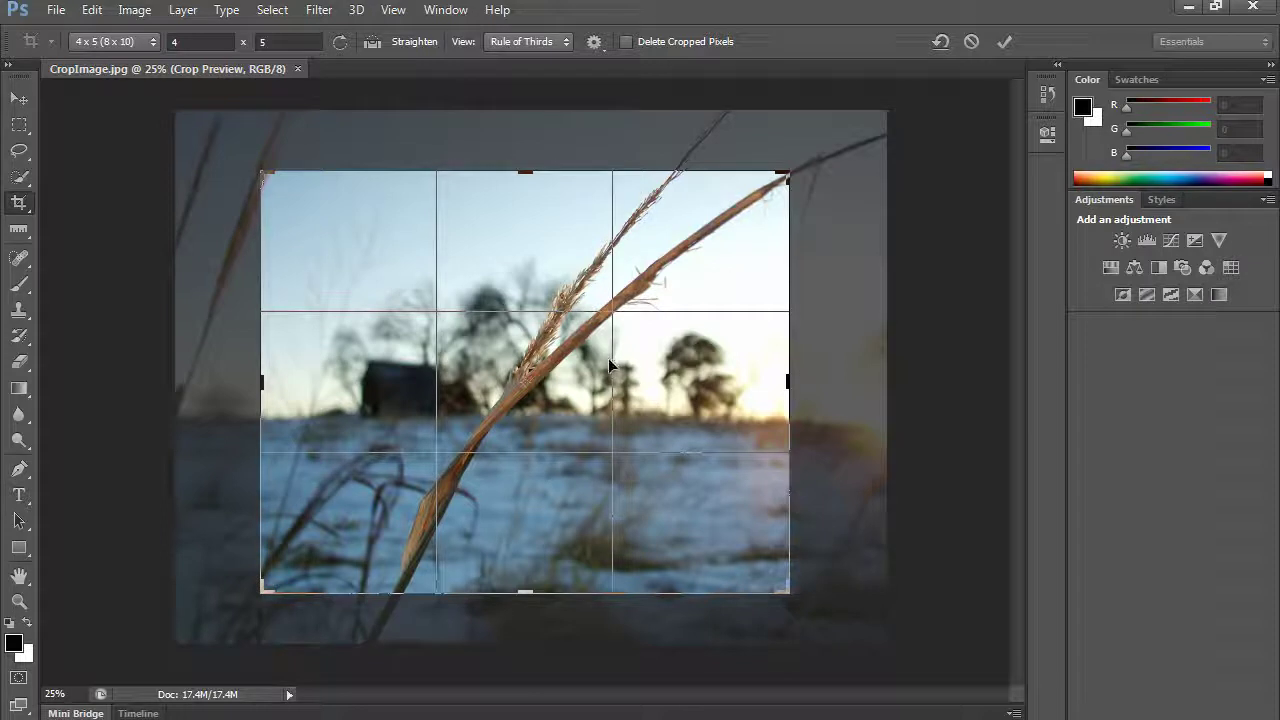
Save a 10 x 8 in, 300 ppi crop size as preset '8 in W x 10 in H 300 ppi'
left_click(143, 42)
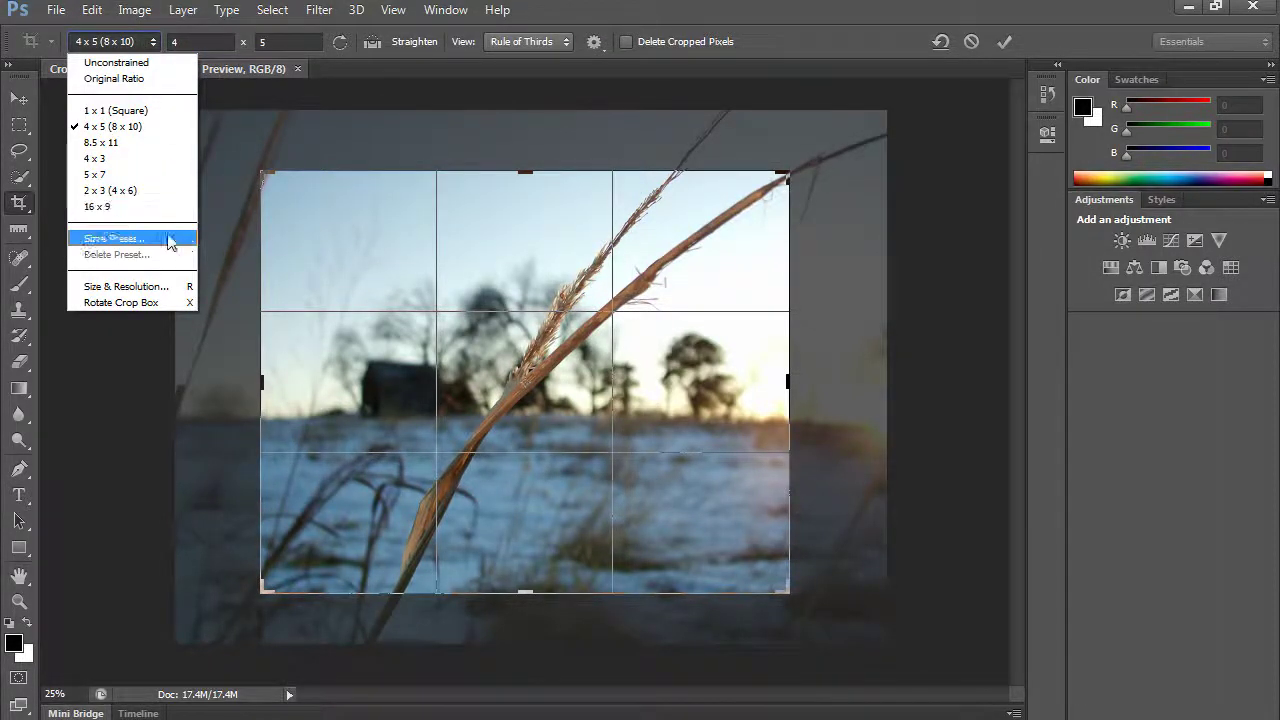
left_click(112, 290)
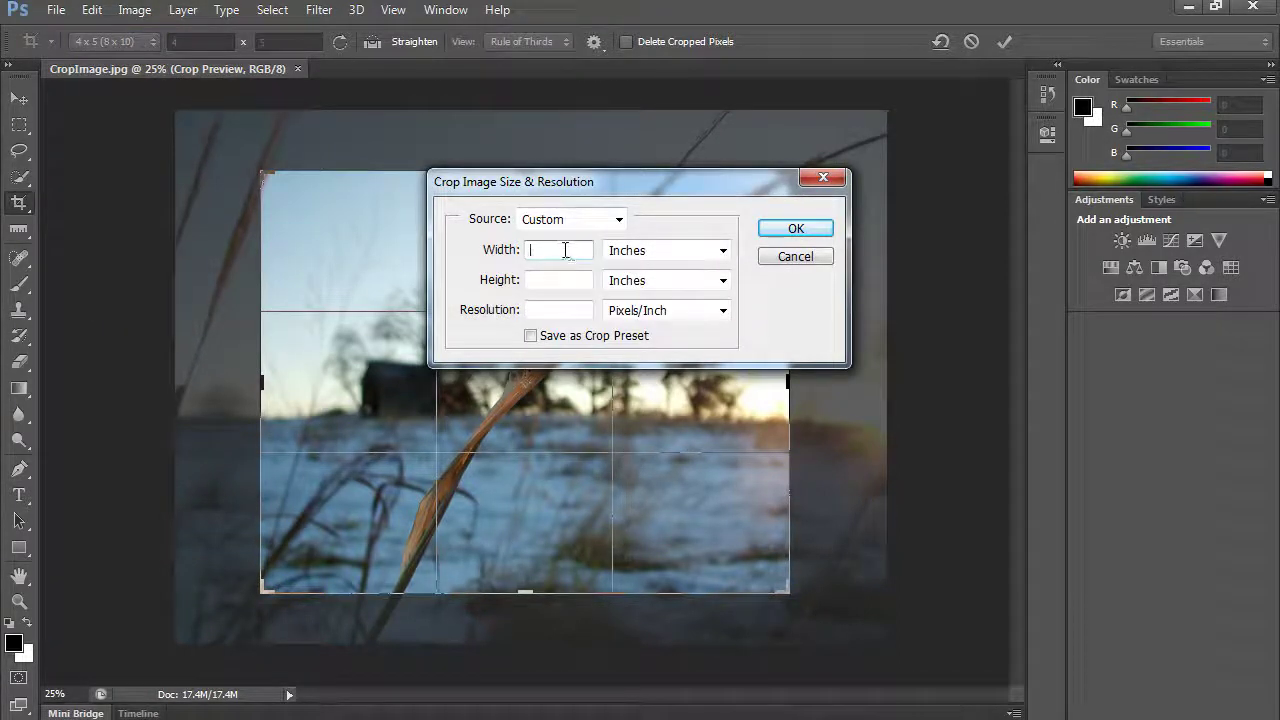
type("10")
type("8")
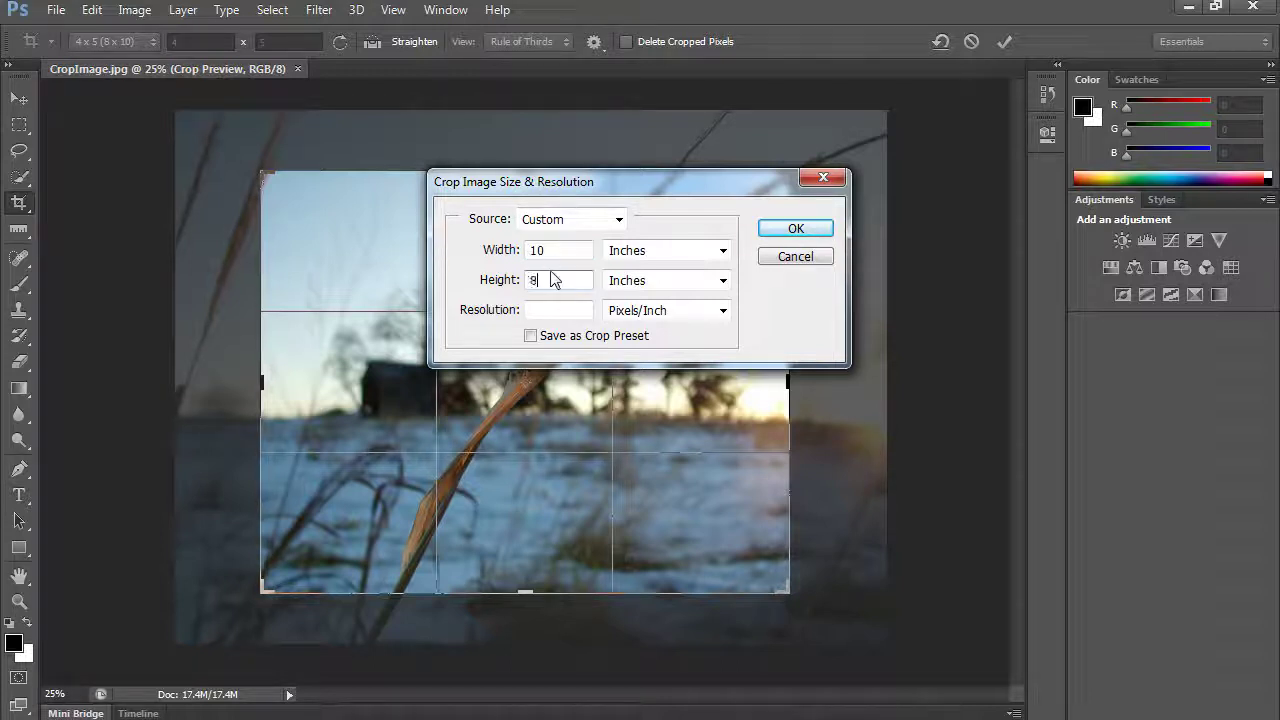
left_click(556, 311)
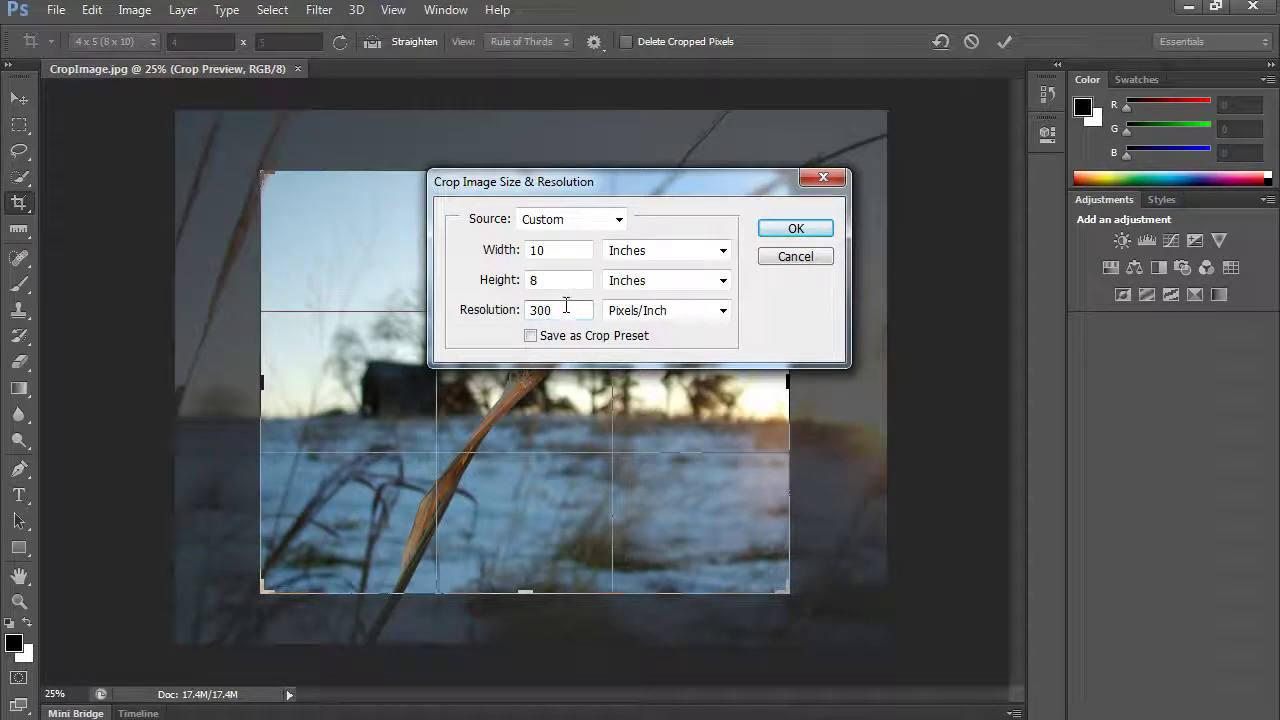
left_click(531, 336)
left_click(796, 228)
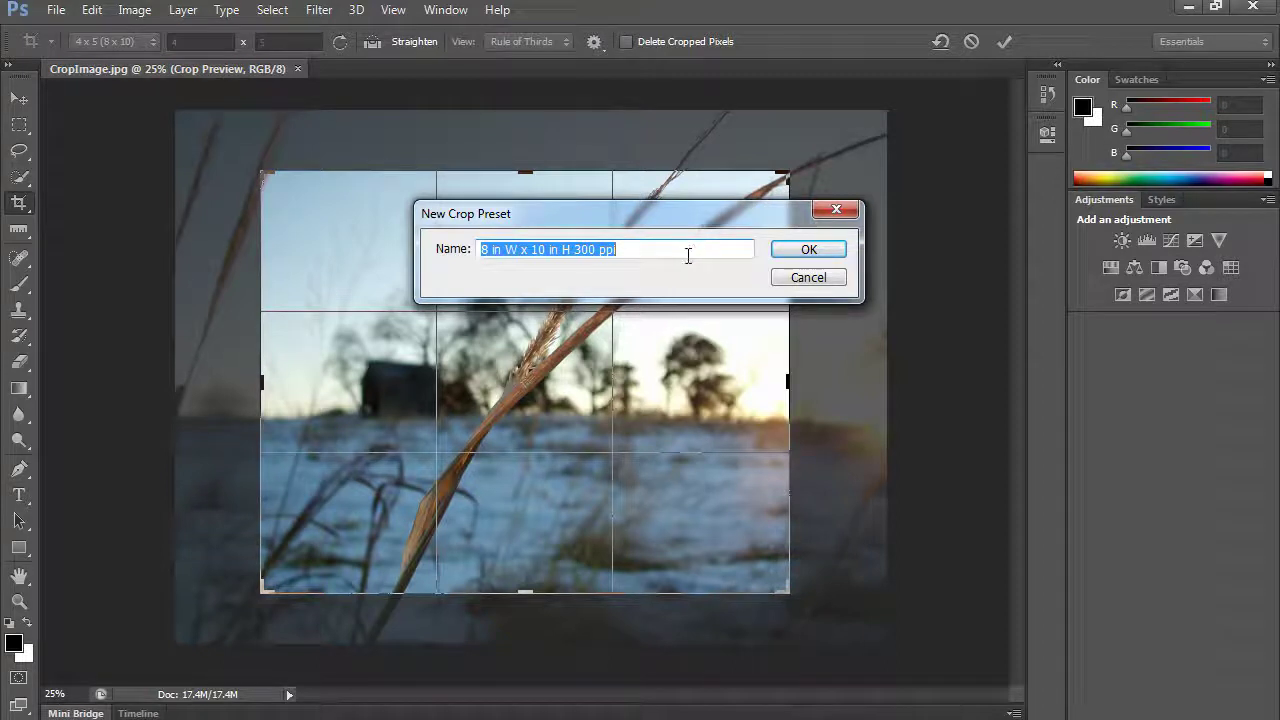
left_click(800, 252)
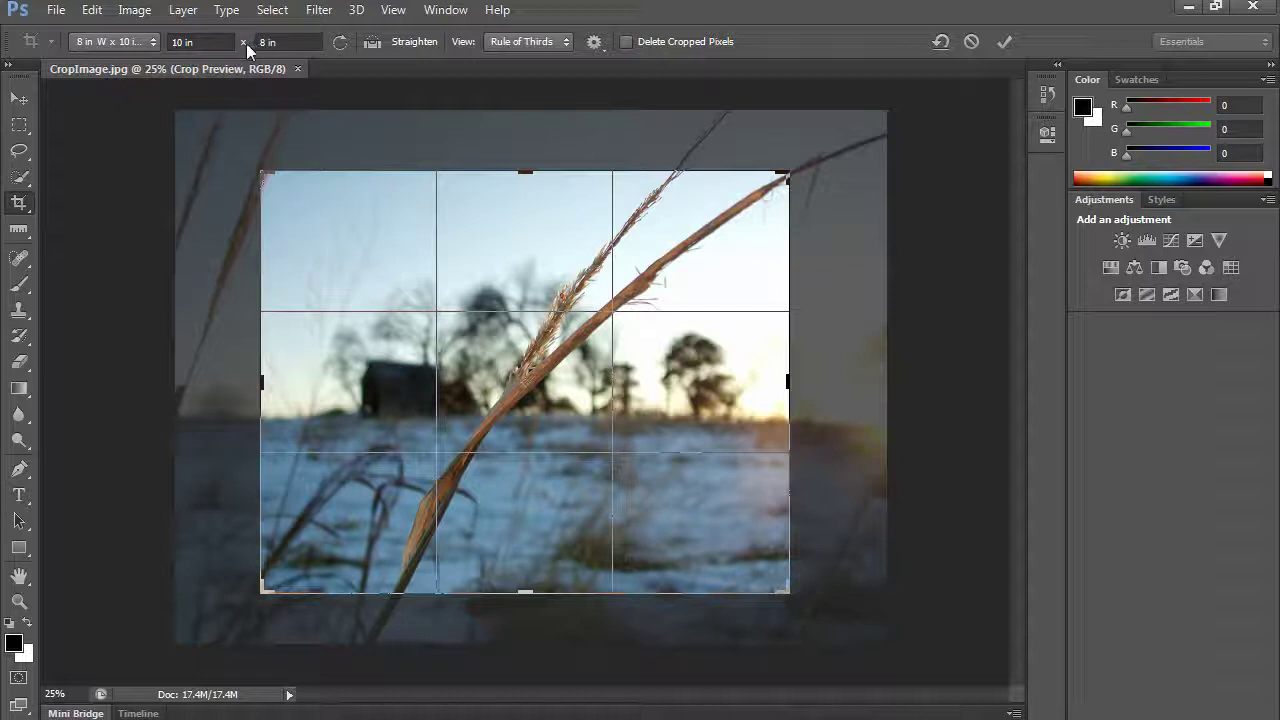
Set the crop to 8 in wide by 10 in tall and rotate it about 1.9 degrees
double_click(183, 42)
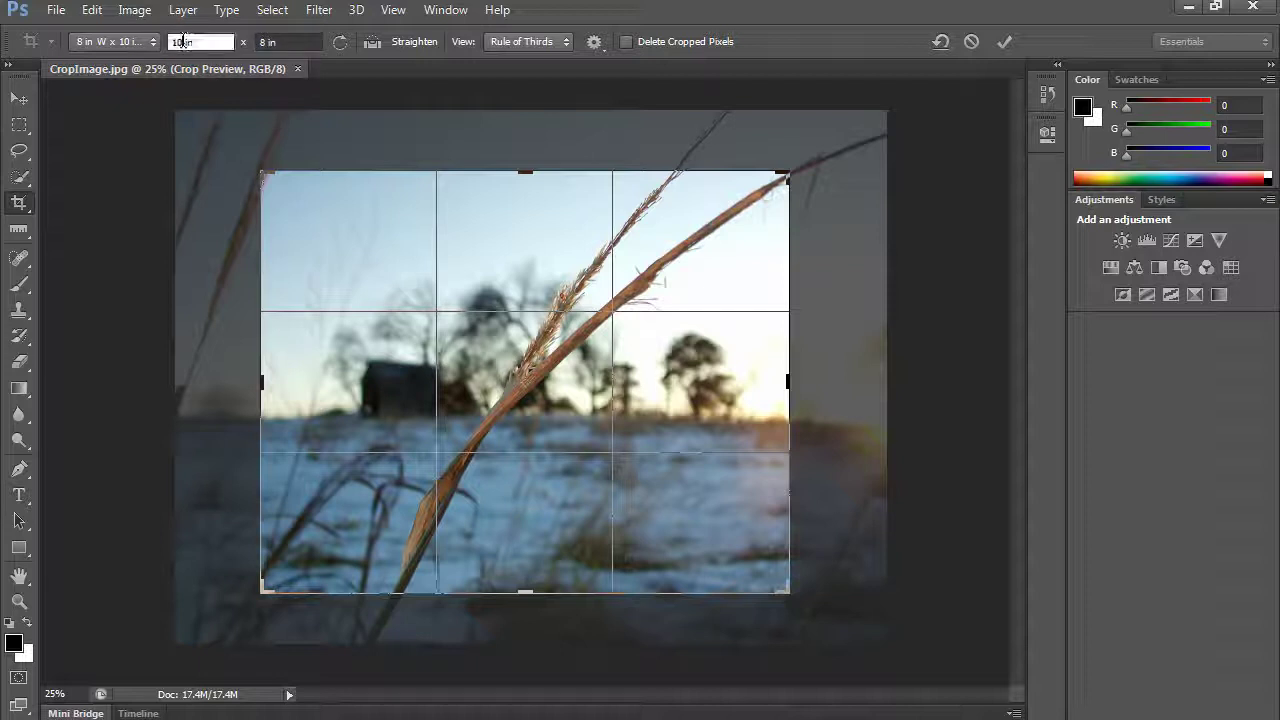
type("8")
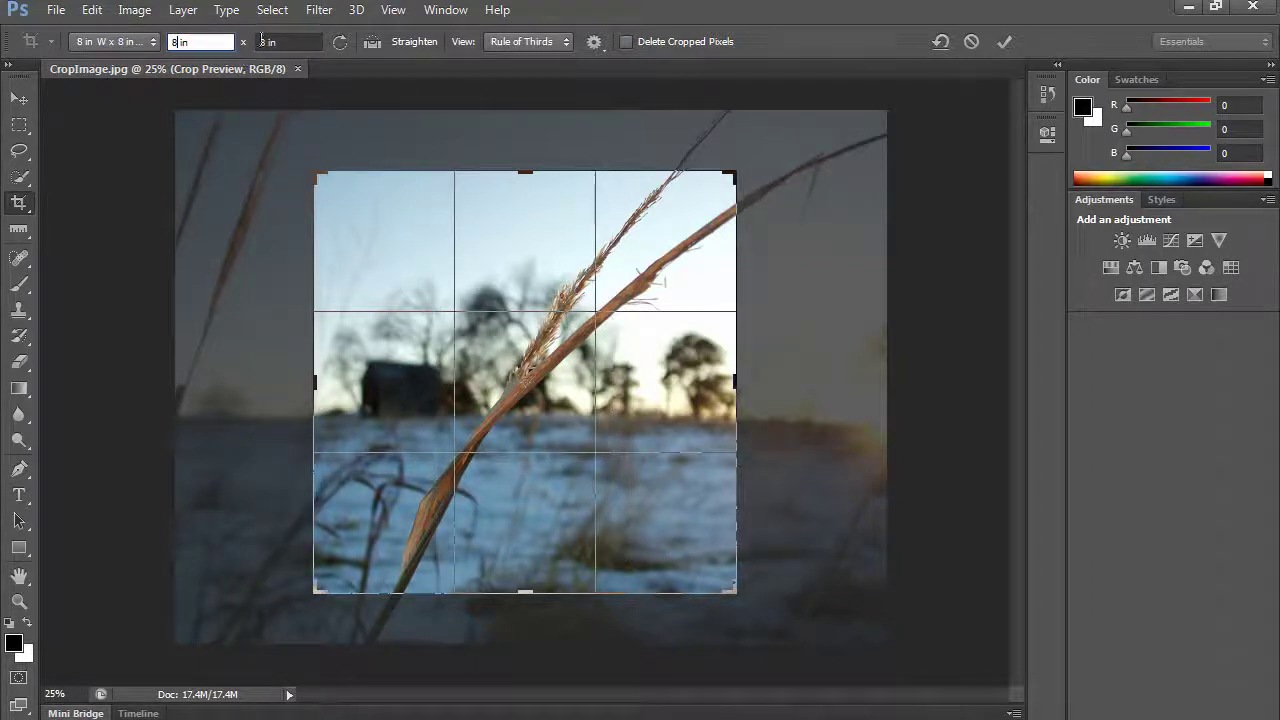
double_click(265, 42)
type("10")
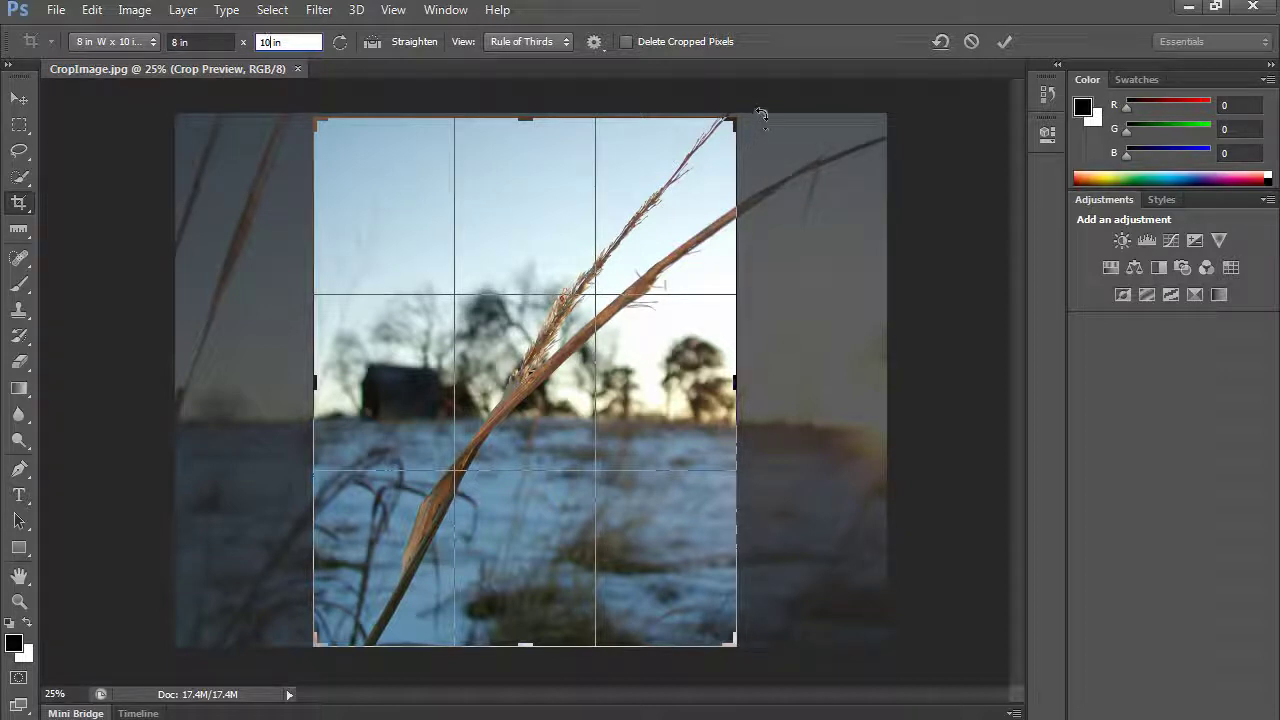
left_click_drag(759, 114, 769, 128)
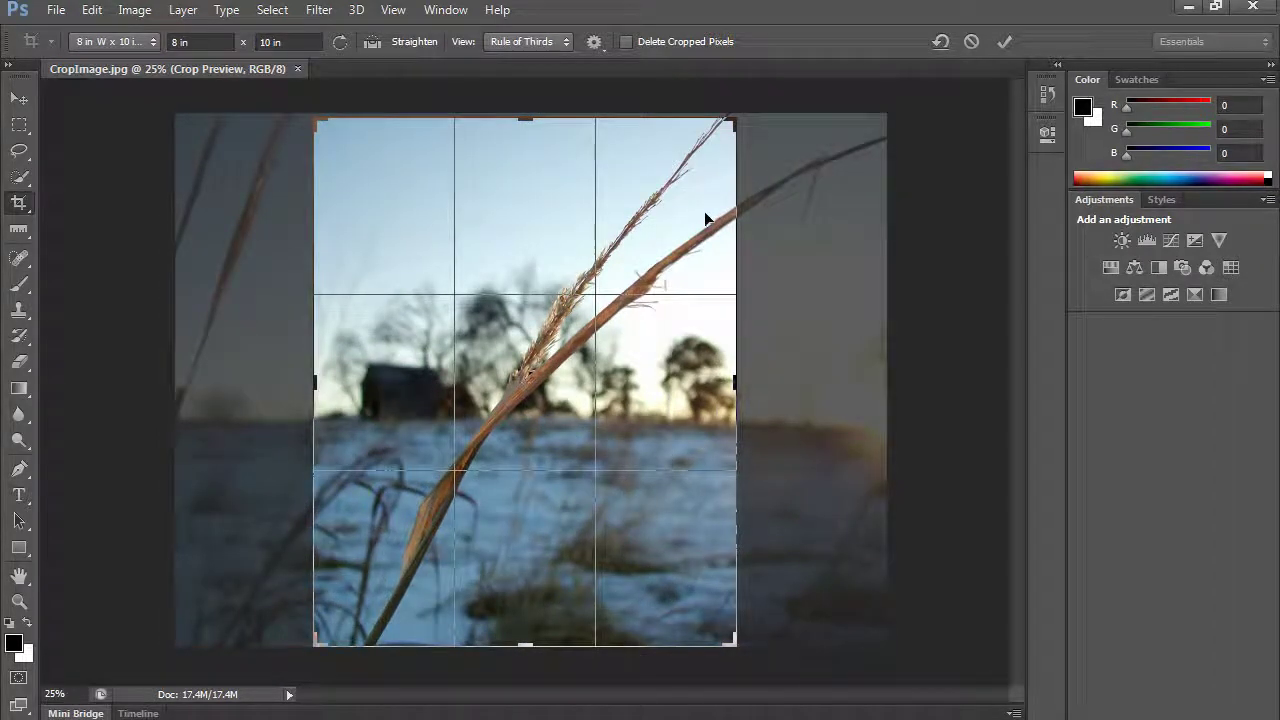
Commit the crop with Delete Cropped Pixels turned off
left_click(626, 41)
left_click(623, 42)
left_click(1006, 41)
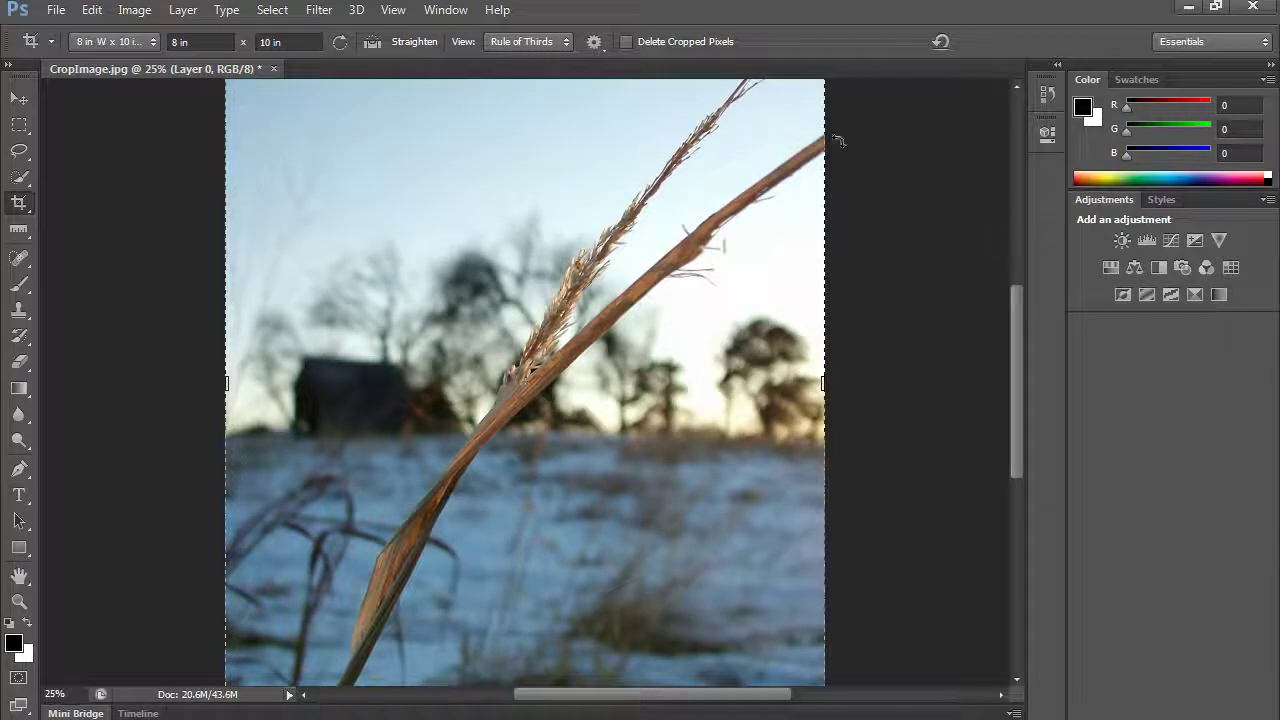
Show the Layers panel and move Layer 0 about 1.257 in left with the Move tool
left_click(438, 12)
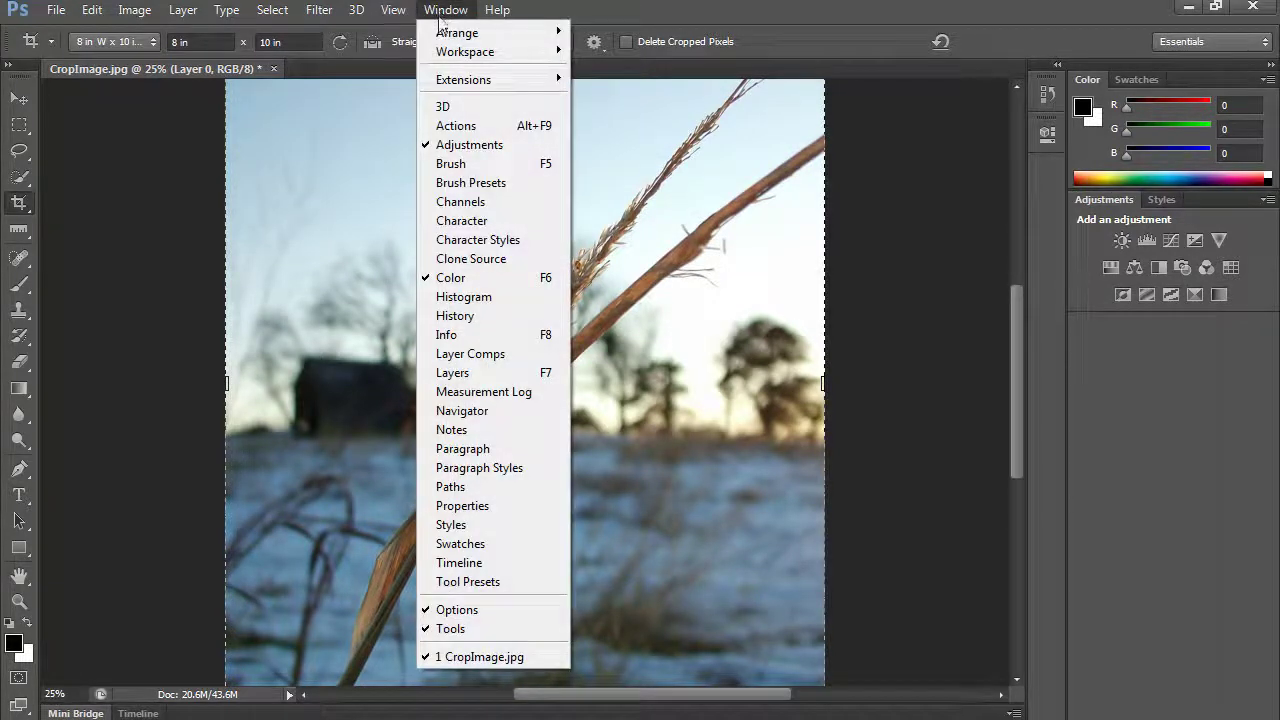
left_click(452, 372)
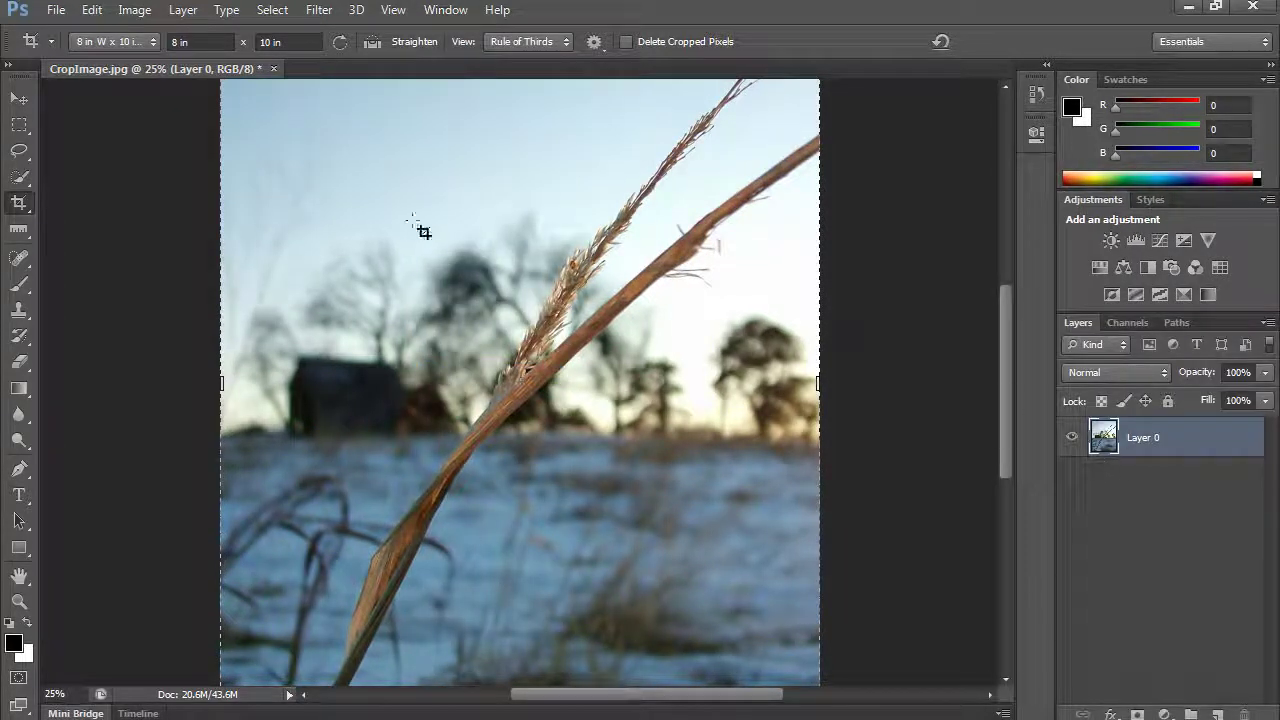
left_click(19, 98)
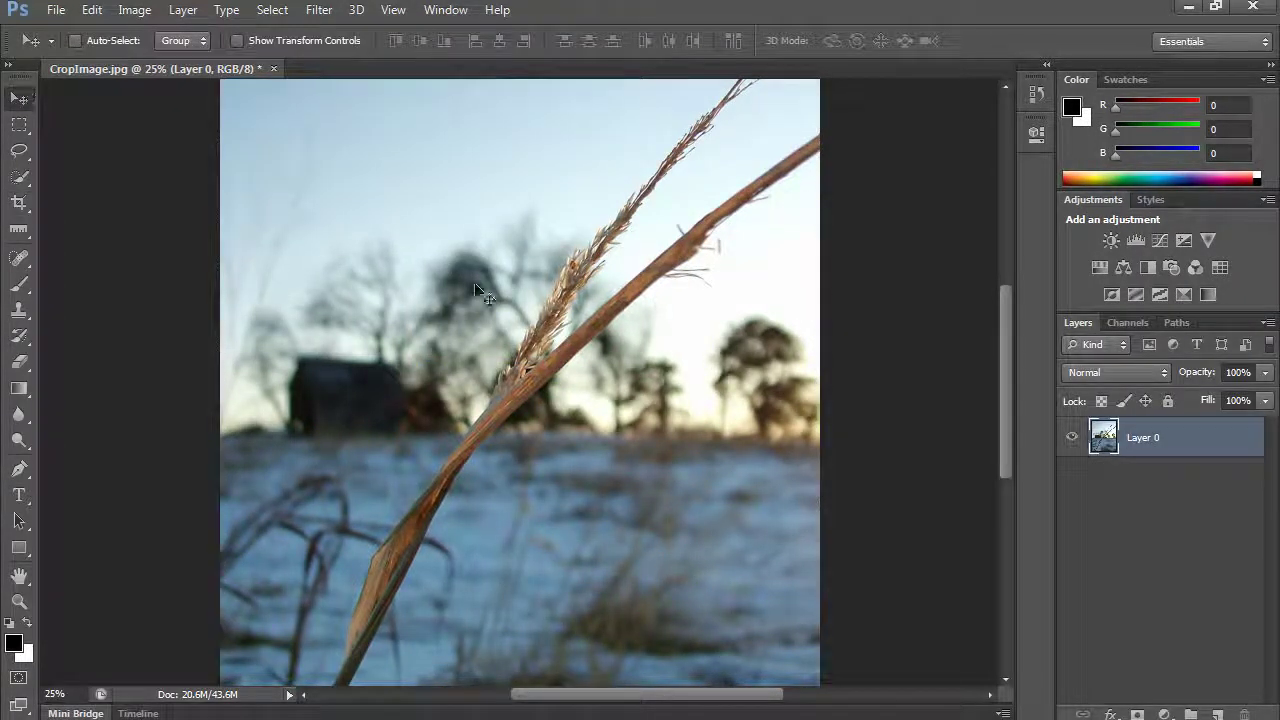
left_click_drag(484, 295, 522, 296)
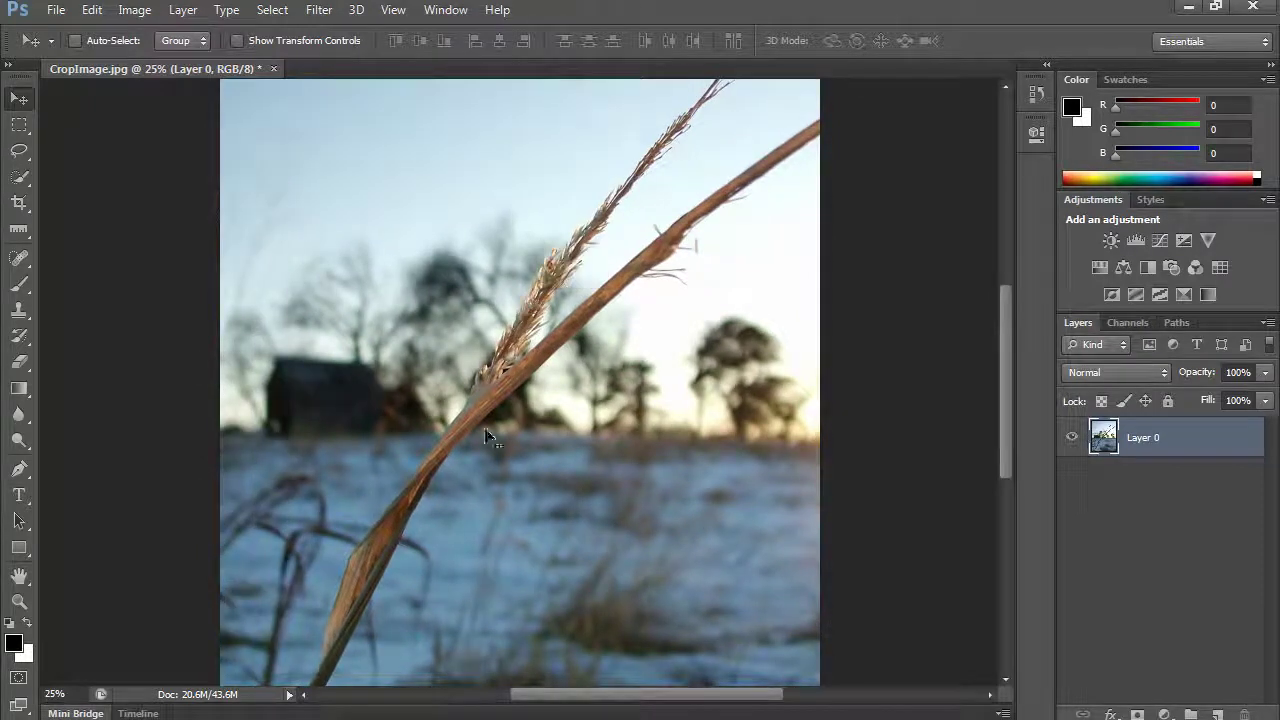